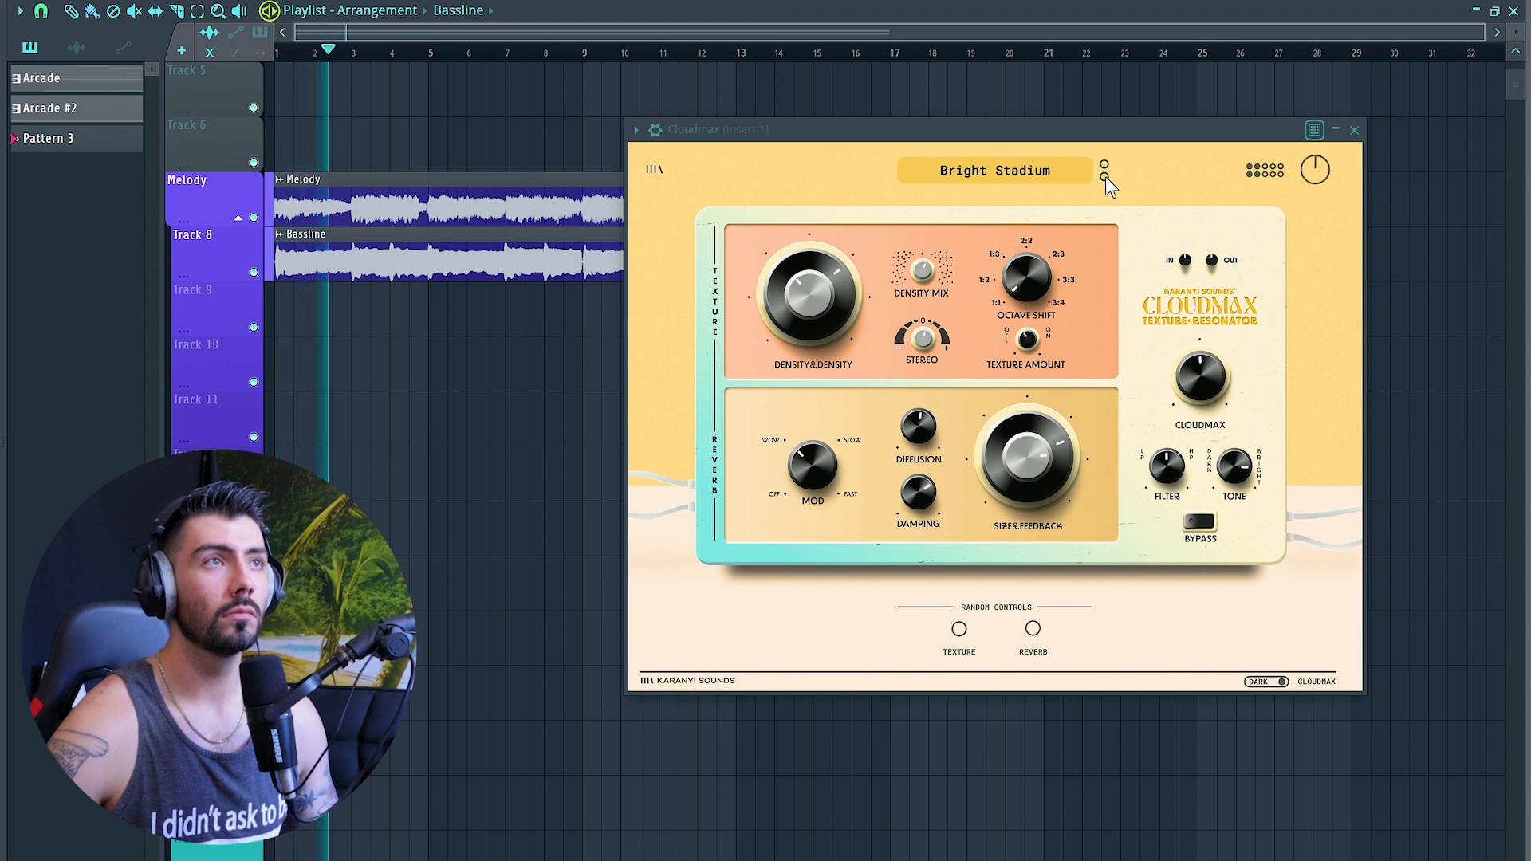
# Step: Audition the Cloudmax presets Dark Church, Dark Stadium, Club on Mars and Fat Boy (Send FX) on the melody, and stop playback
pyautogui.click(1105, 176)
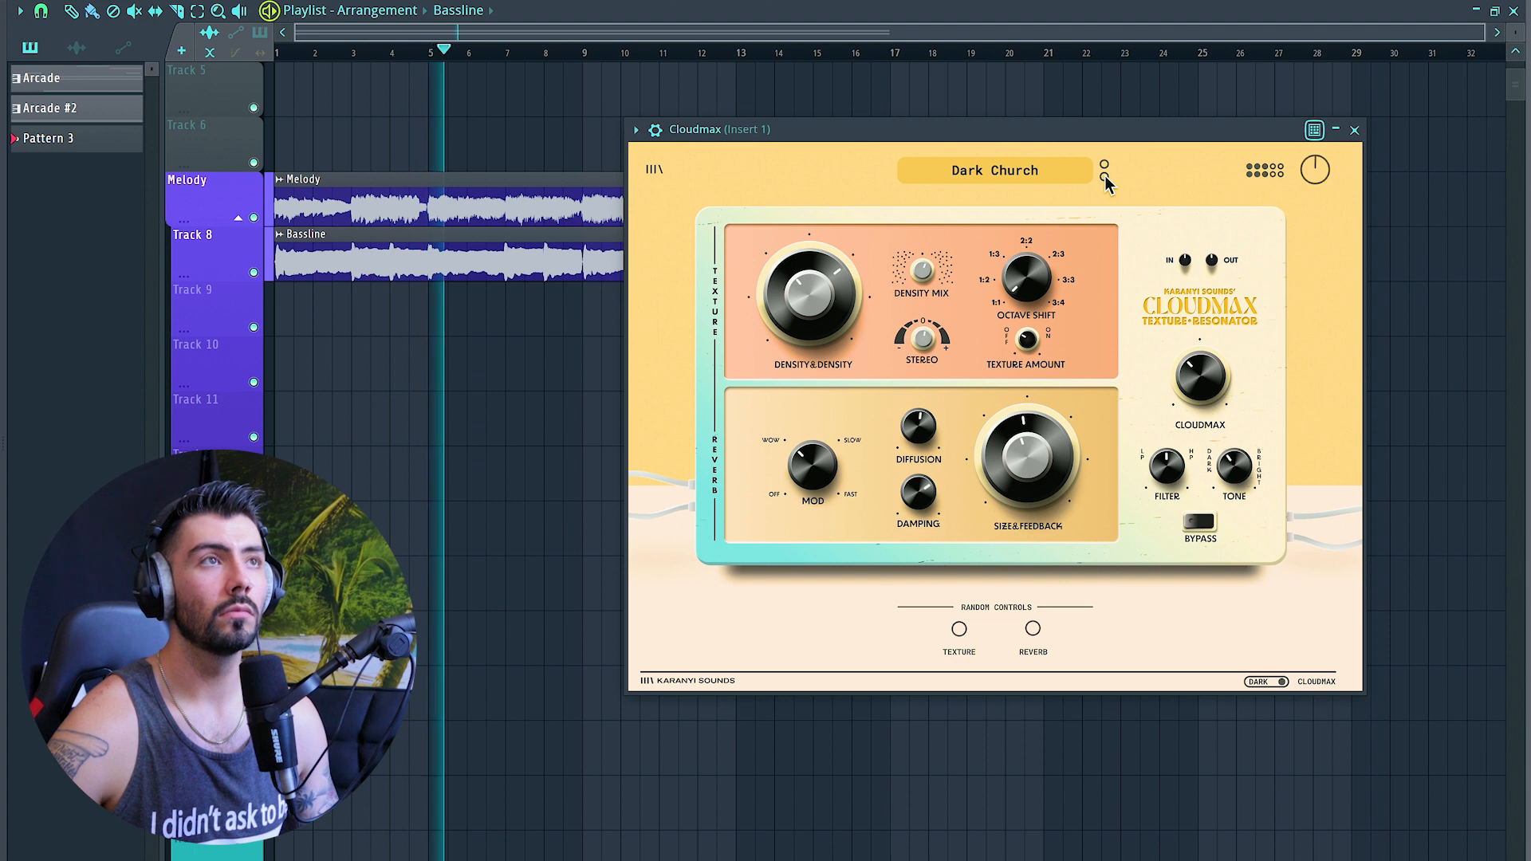
pyautogui.click(1104, 177)
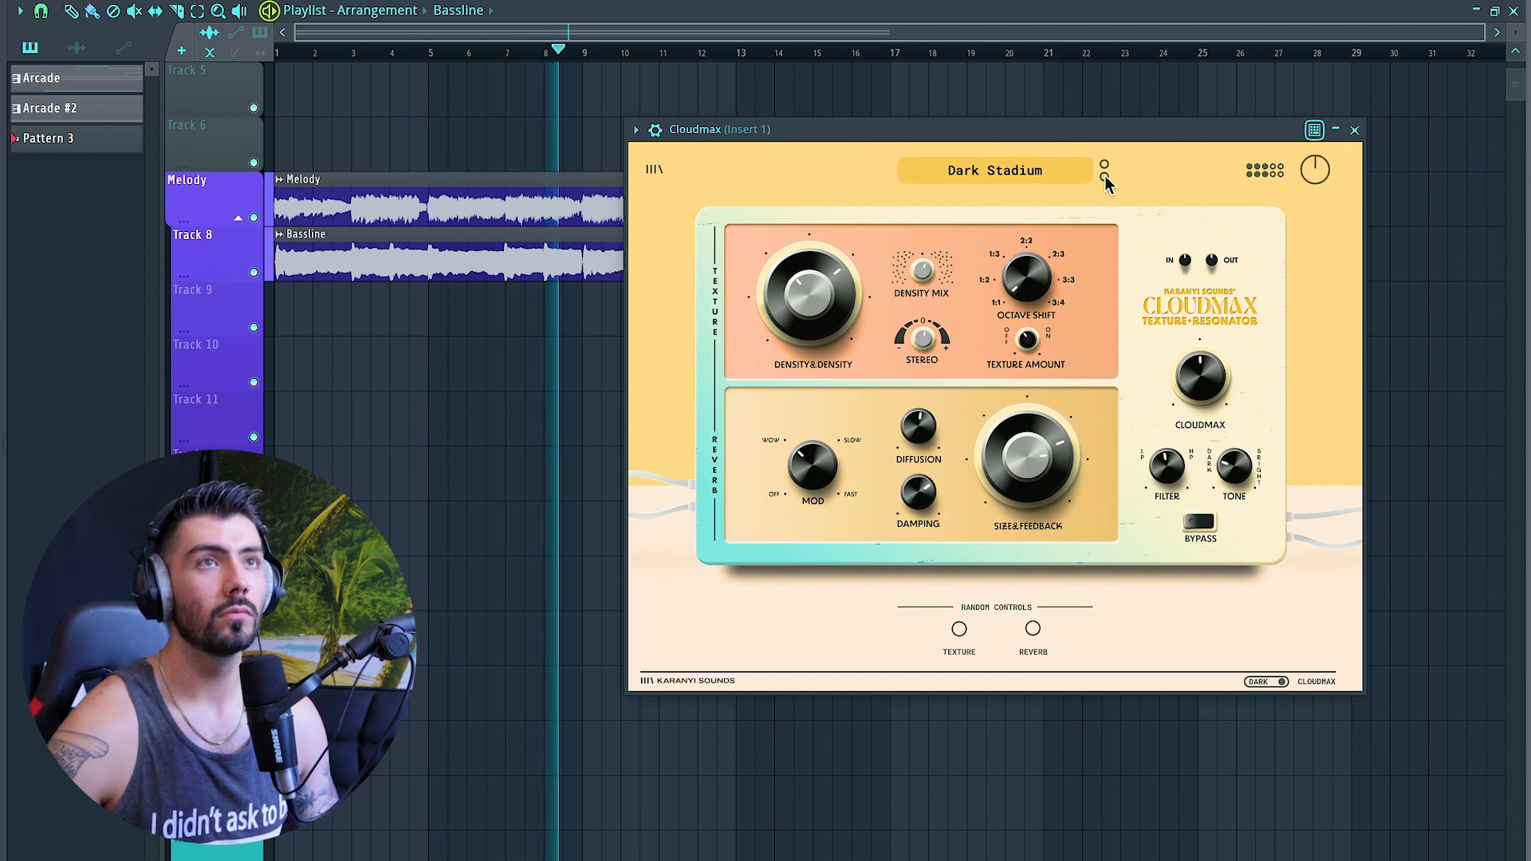
pyautogui.click(1104, 176)
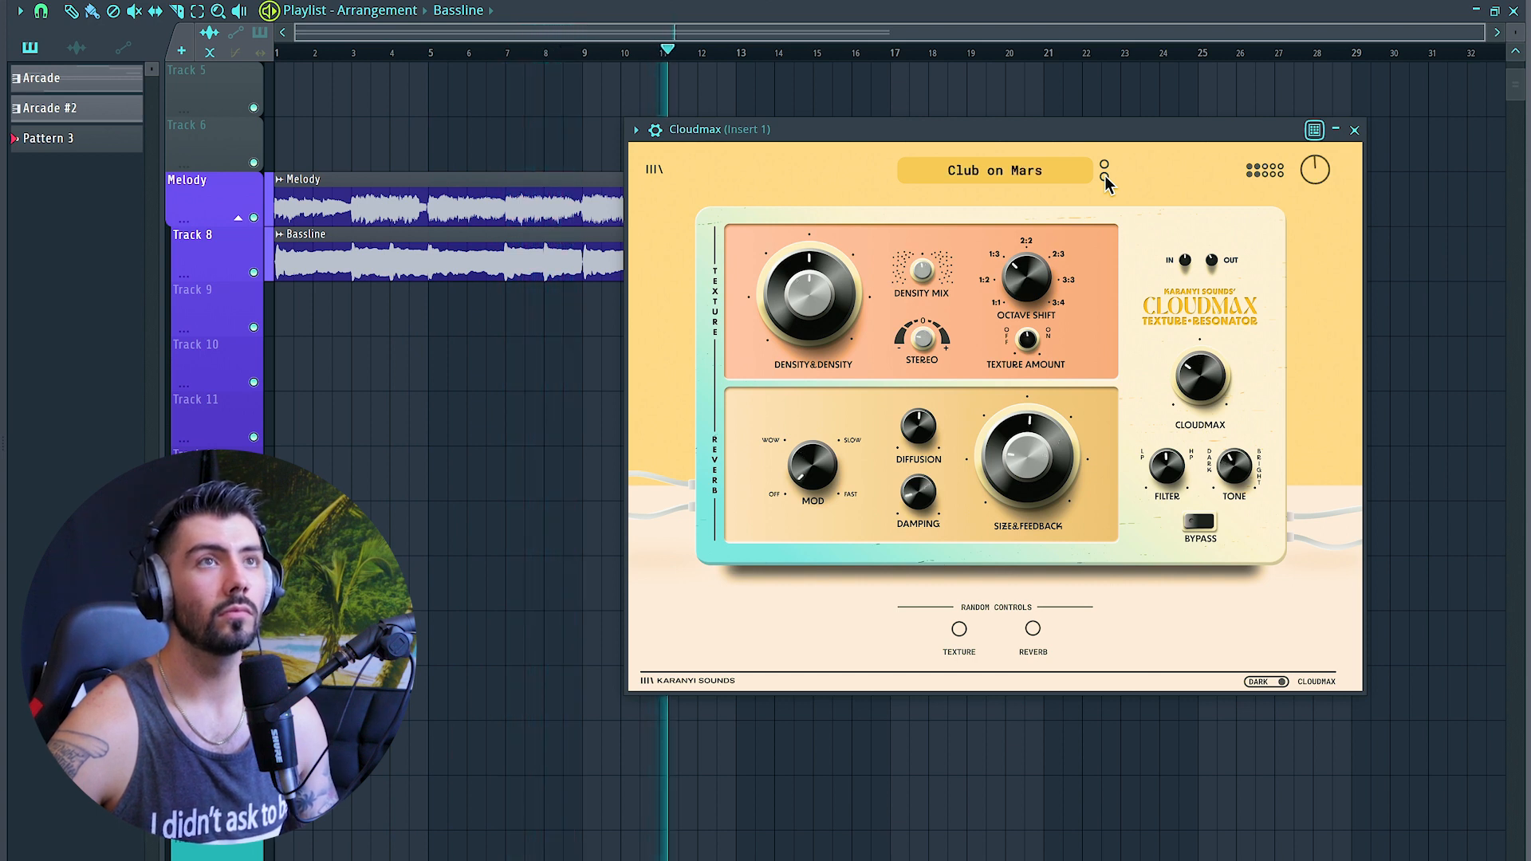
pyautogui.click(1104, 175)
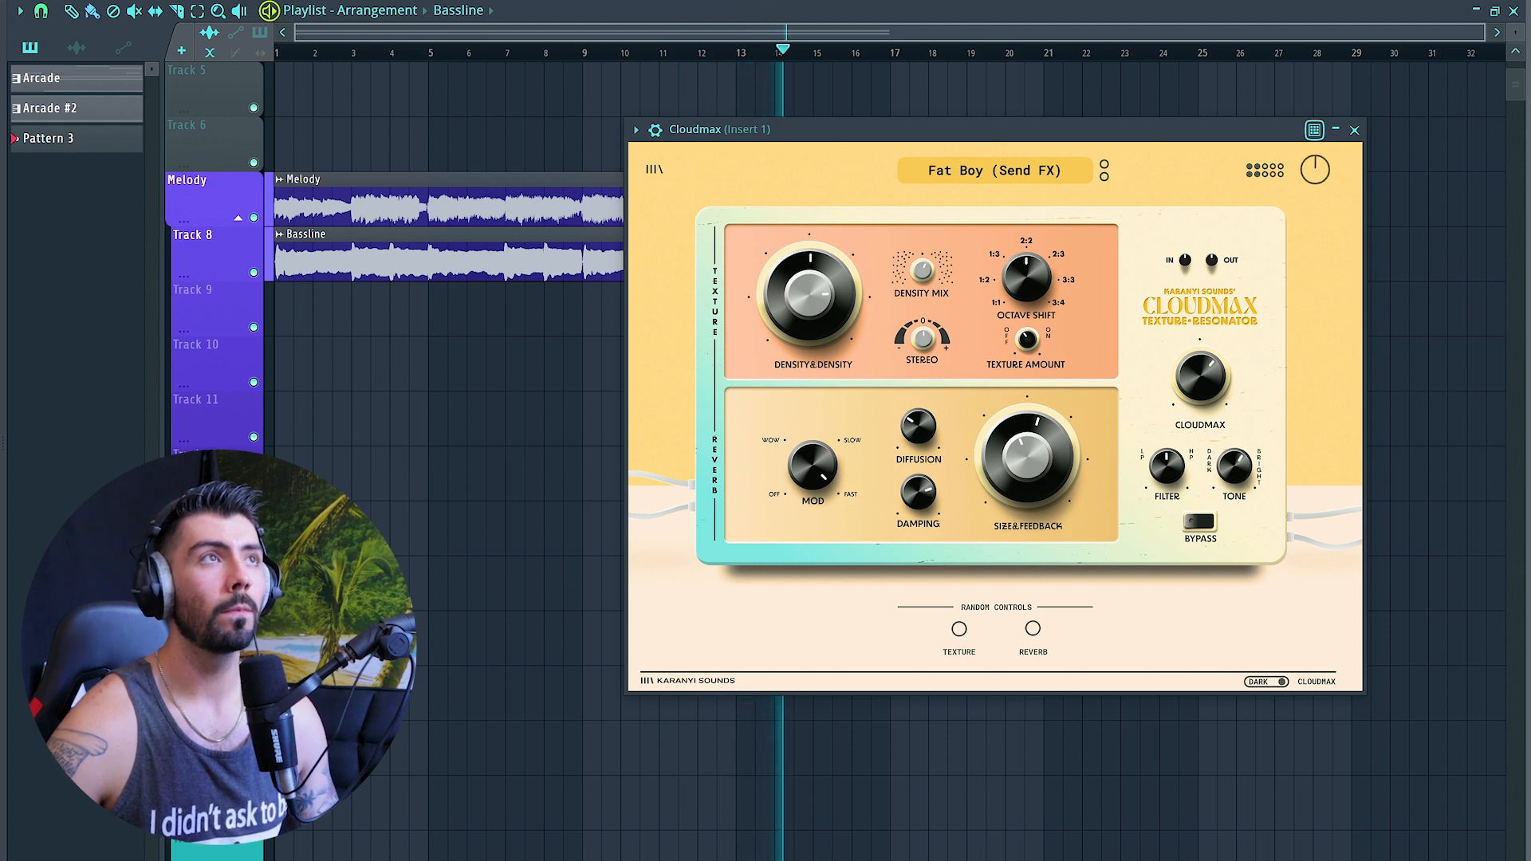
pyautogui.press('space')
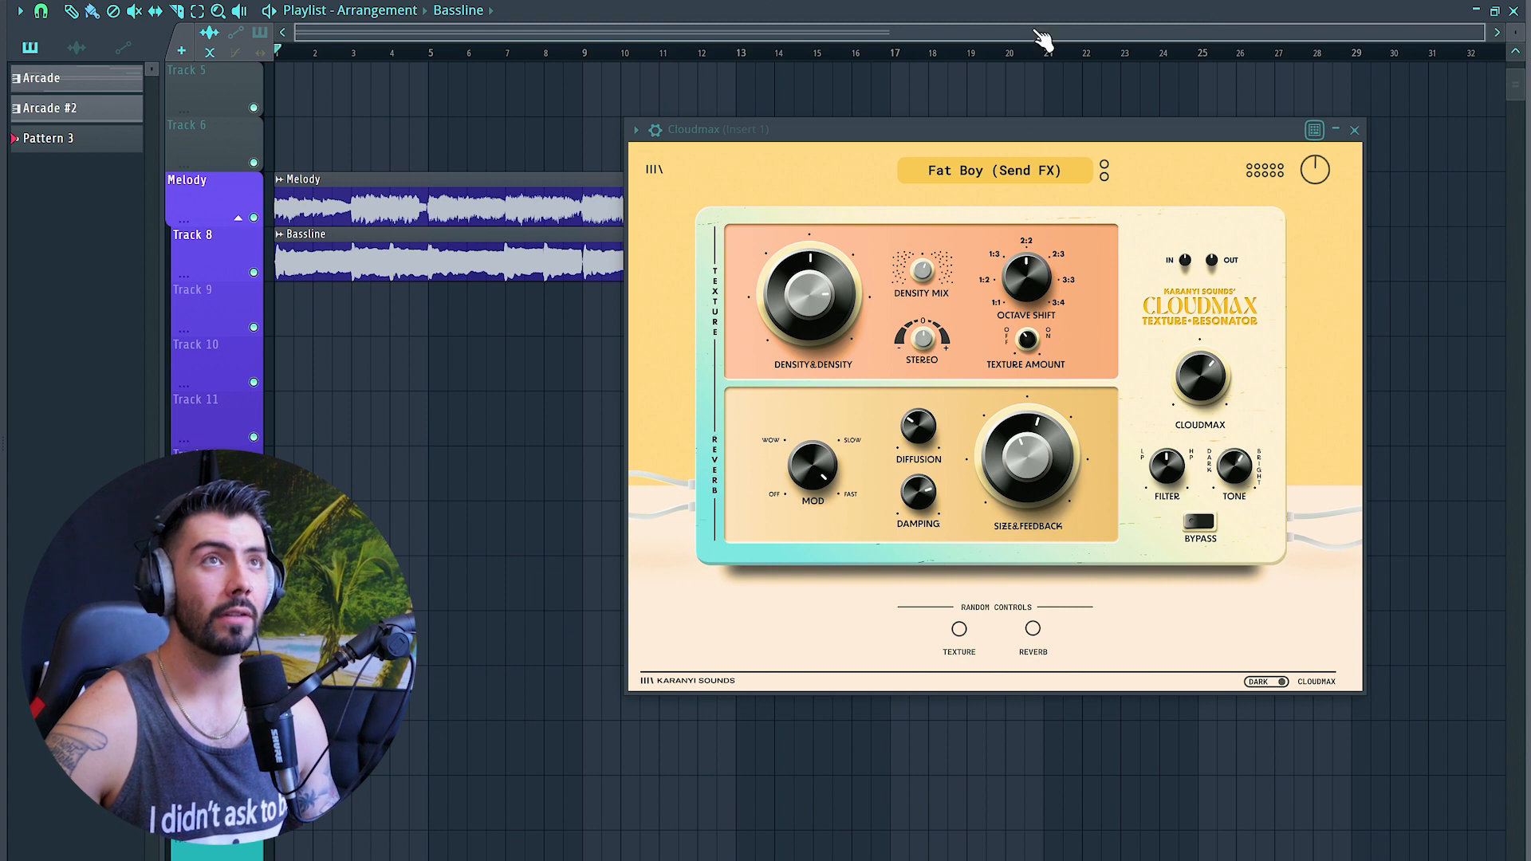
# Step: Audition the Zoomer (Send FX) preset in Cloudmax on Insert 1, and close the plugin and mixer windows
pyautogui.press('F9')
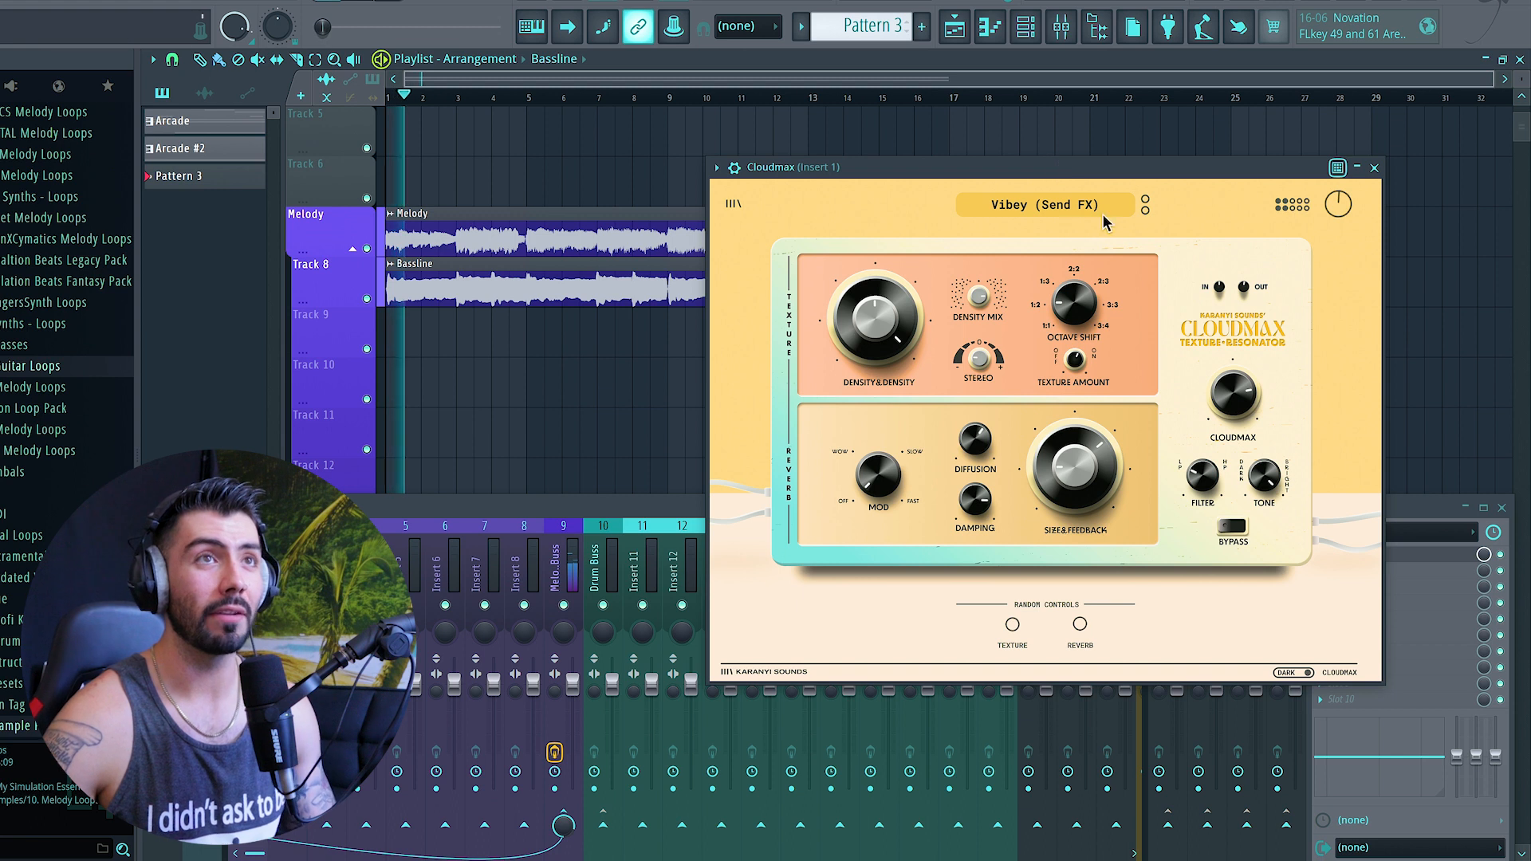
pyautogui.click(1145, 212)
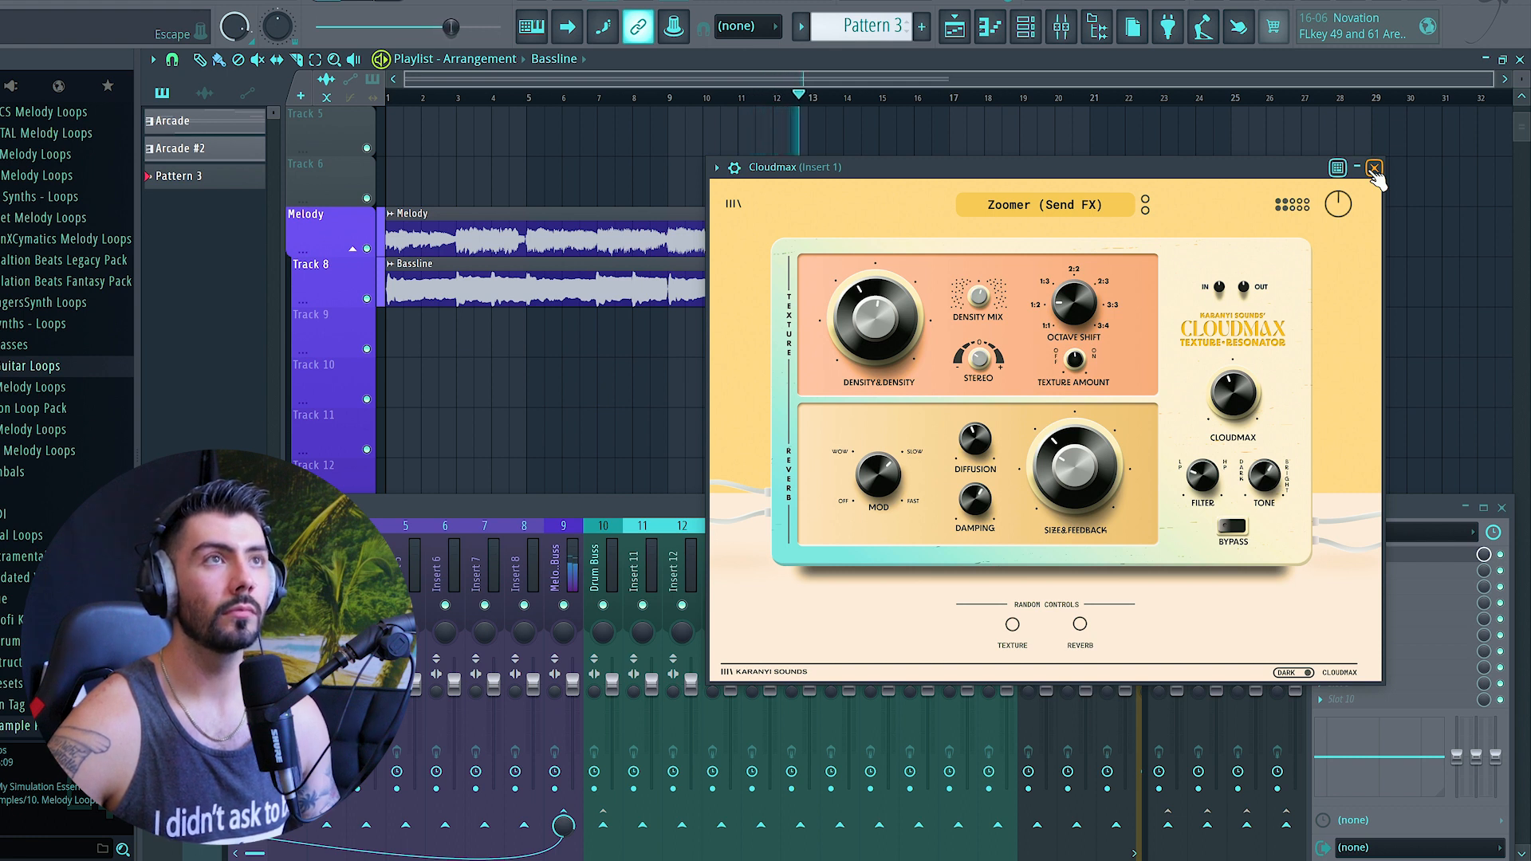
pyautogui.click(1374, 169)
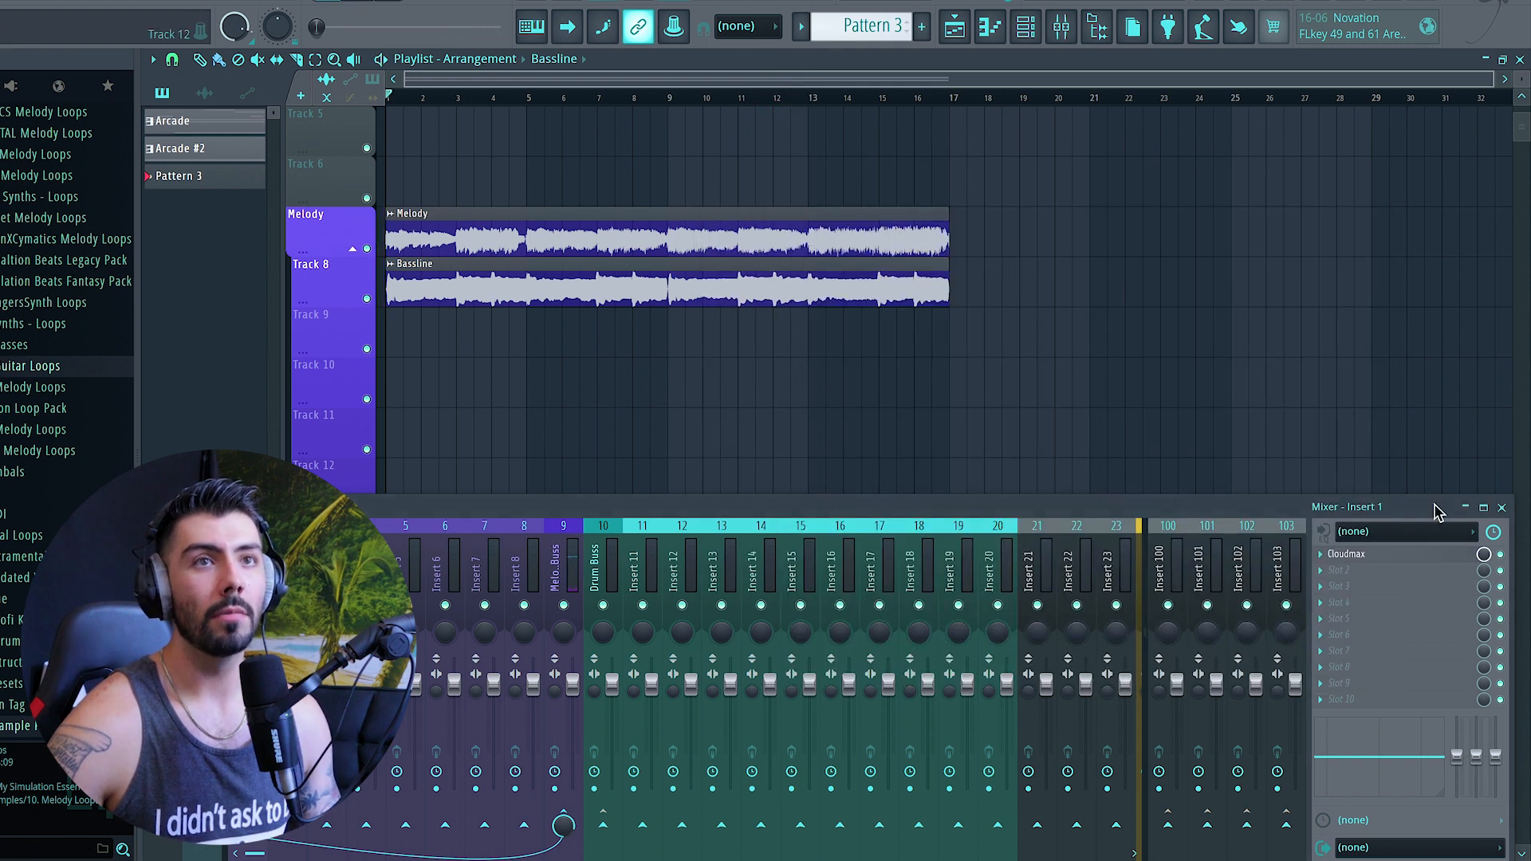
pyautogui.click(1501, 508)
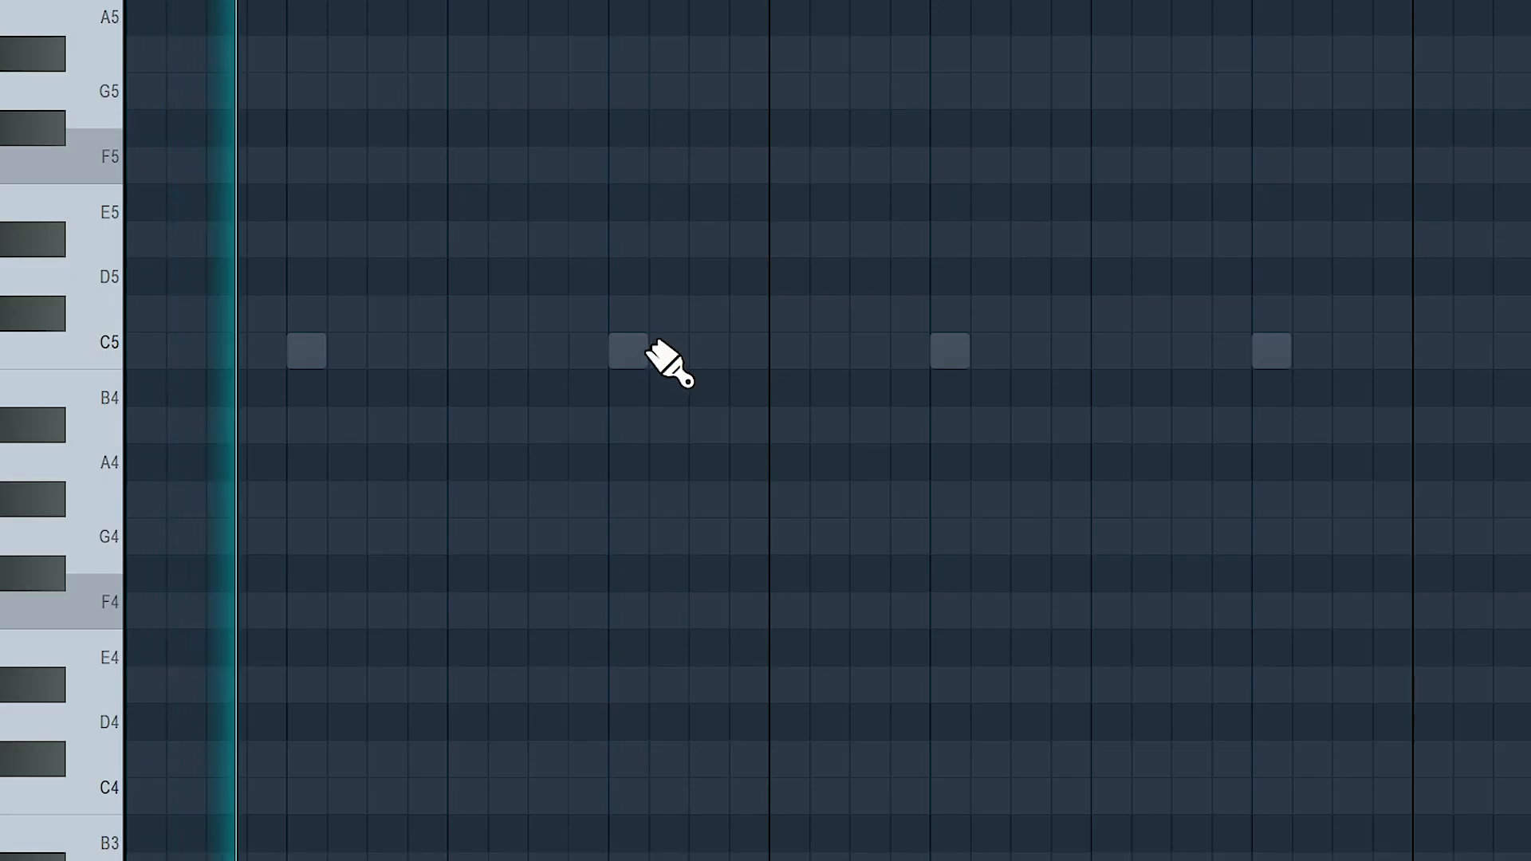
# Step: Place extra C5 hits in the piano roll shortly after the second ghost hit
pyautogui.click(653, 348)
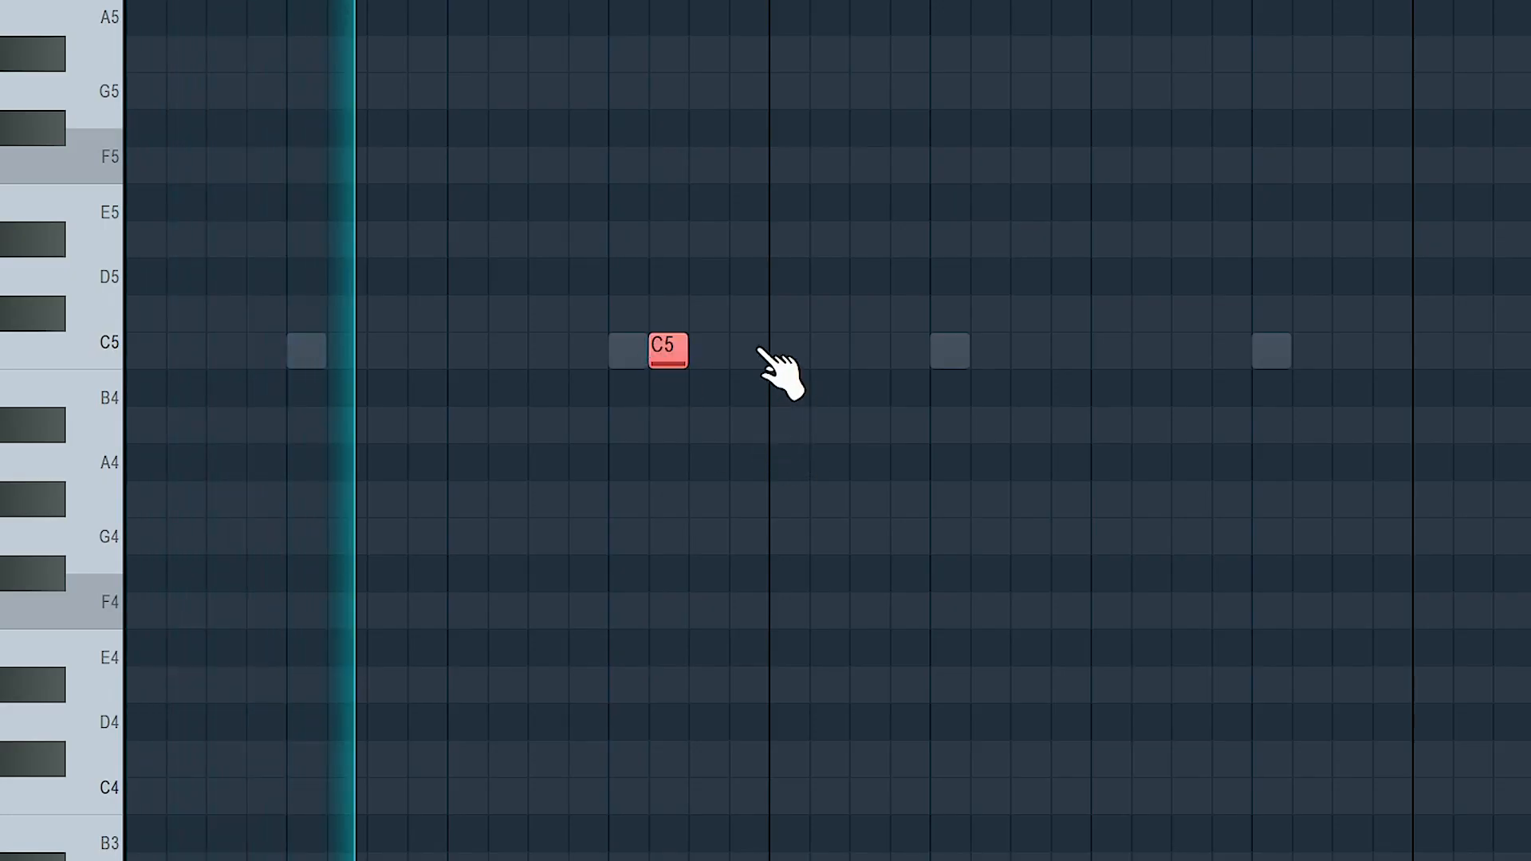
pyautogui.click(732, 348)
pyautogui.click(686, 348)
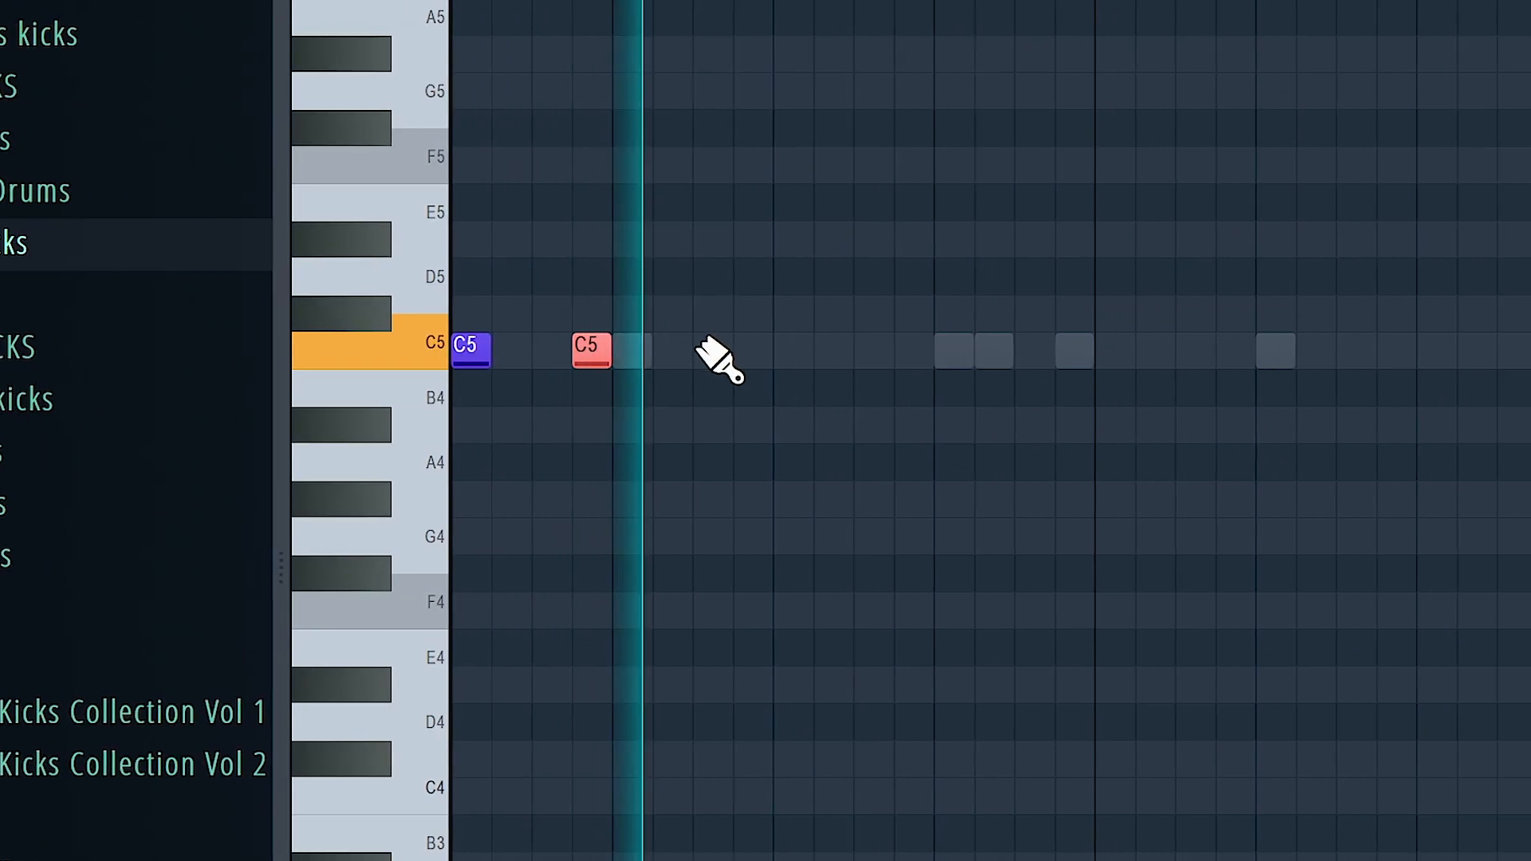
# Step: Build the Magic Kick 1 rhythm on C5, placing the copied notes from bar 3 and adding extra kicks in bar 4
pyautogui.click(816, 351)
pyautogui.click(976, 351)
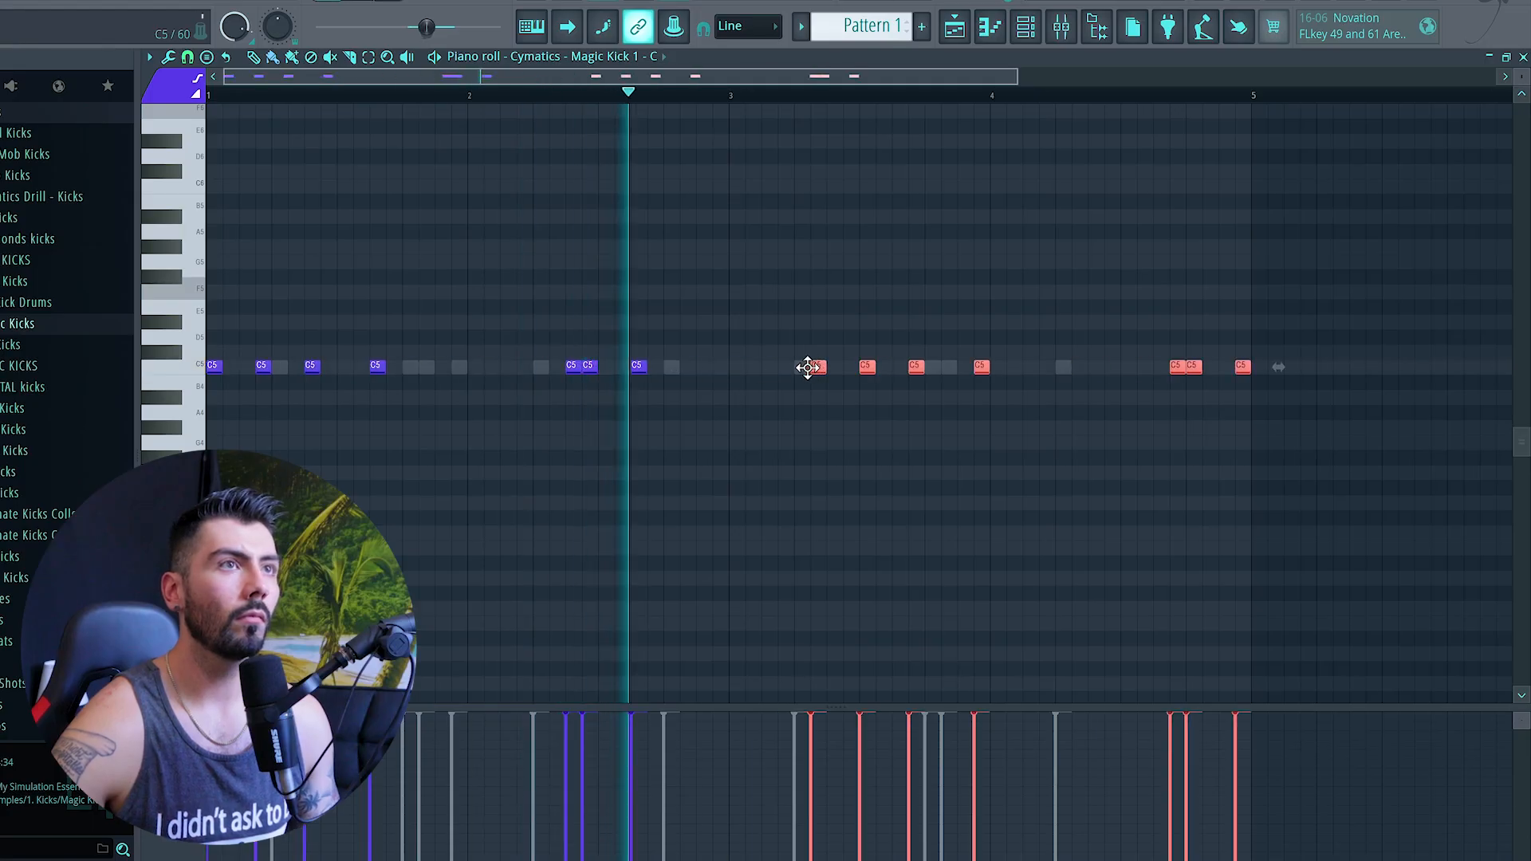
pyautogui.moveTo(808, 366); pyautogui.dragTo(731, 374)
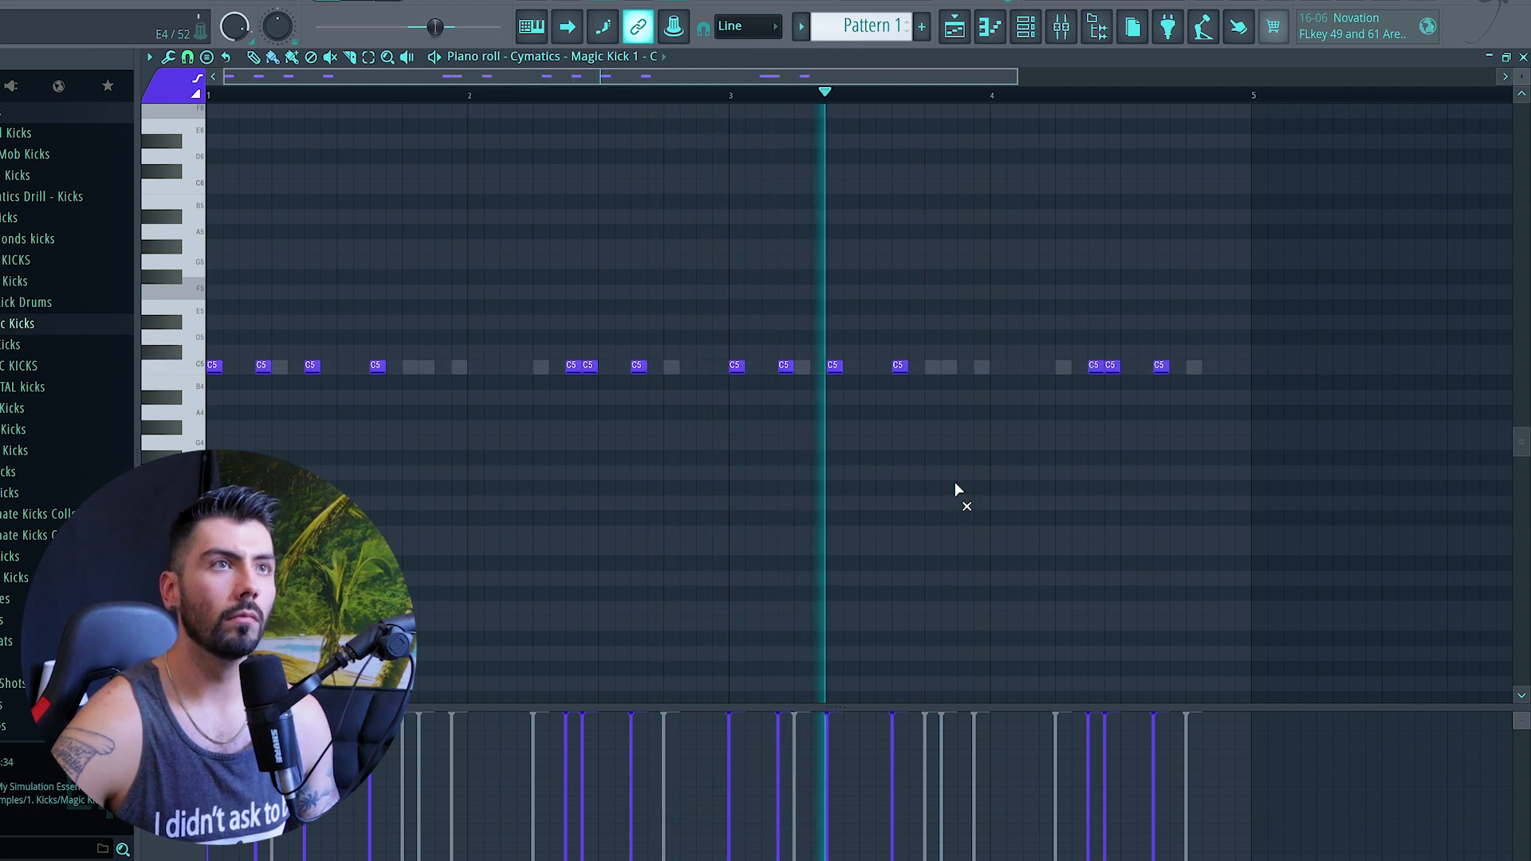
pyautogui.click(997, 368)
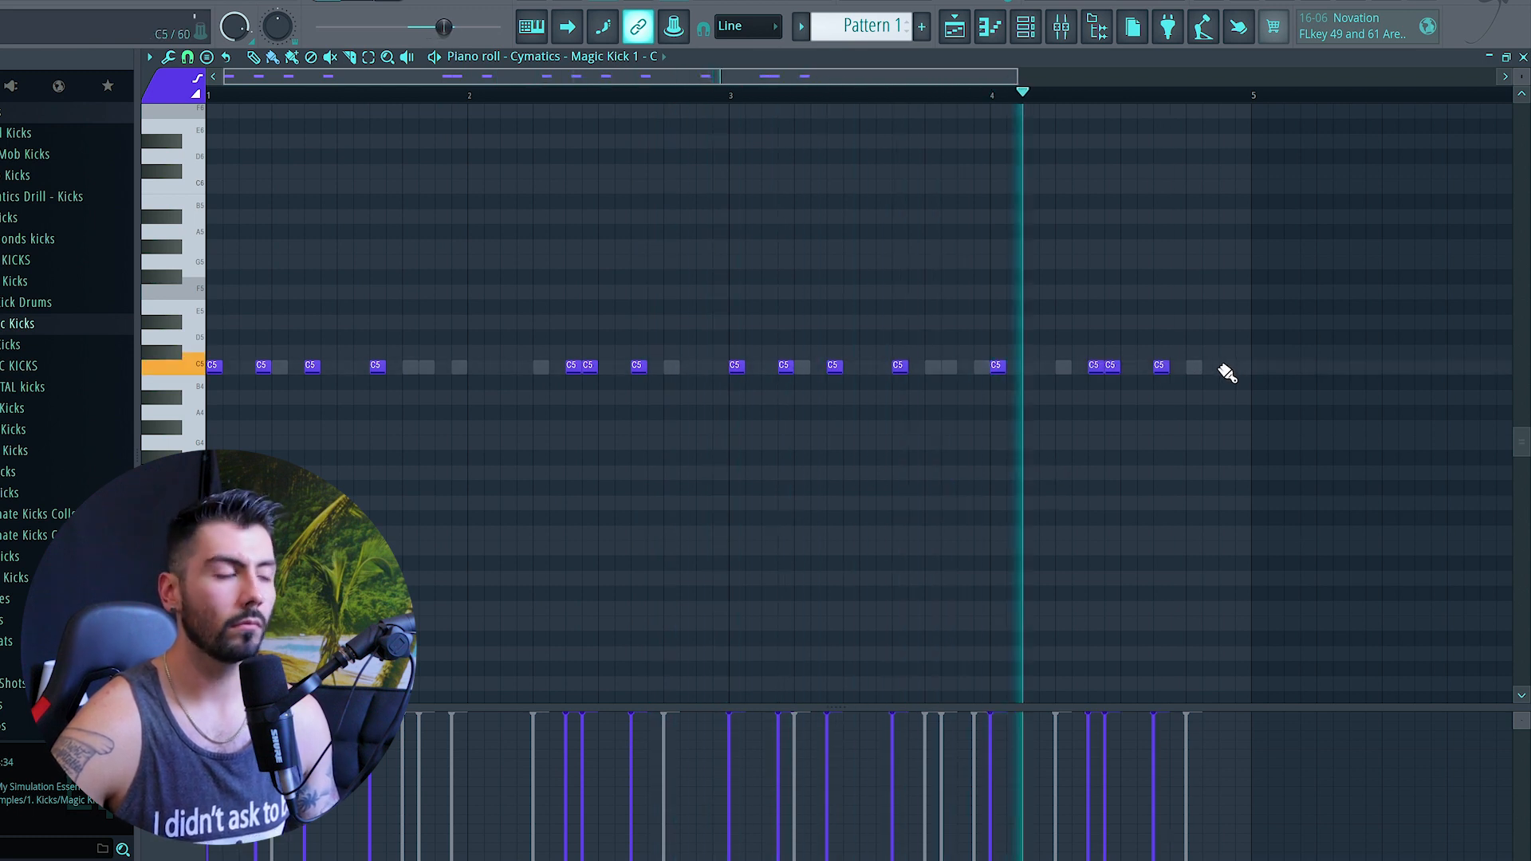
pyautogui.click(1211, 368)
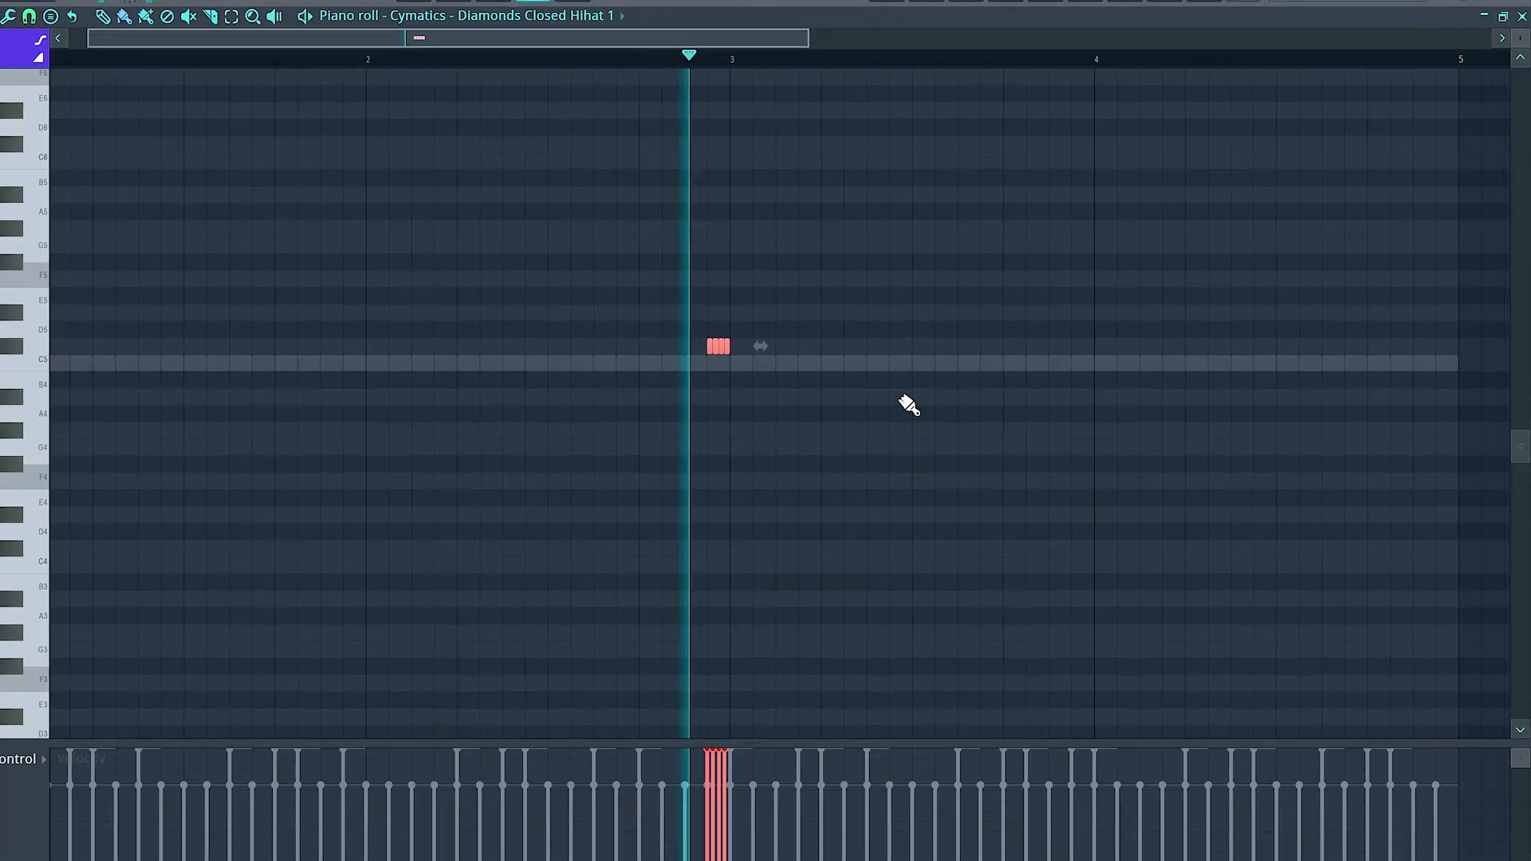
# Step: Copy the Diamonds Closed Hihat roll near the end of bar 4, and duplicate the Pattern 1 clip to bar 13 of the playlist
pyautogui.moveTo(660, 343); pyautogui.dragTo(1346, 354)
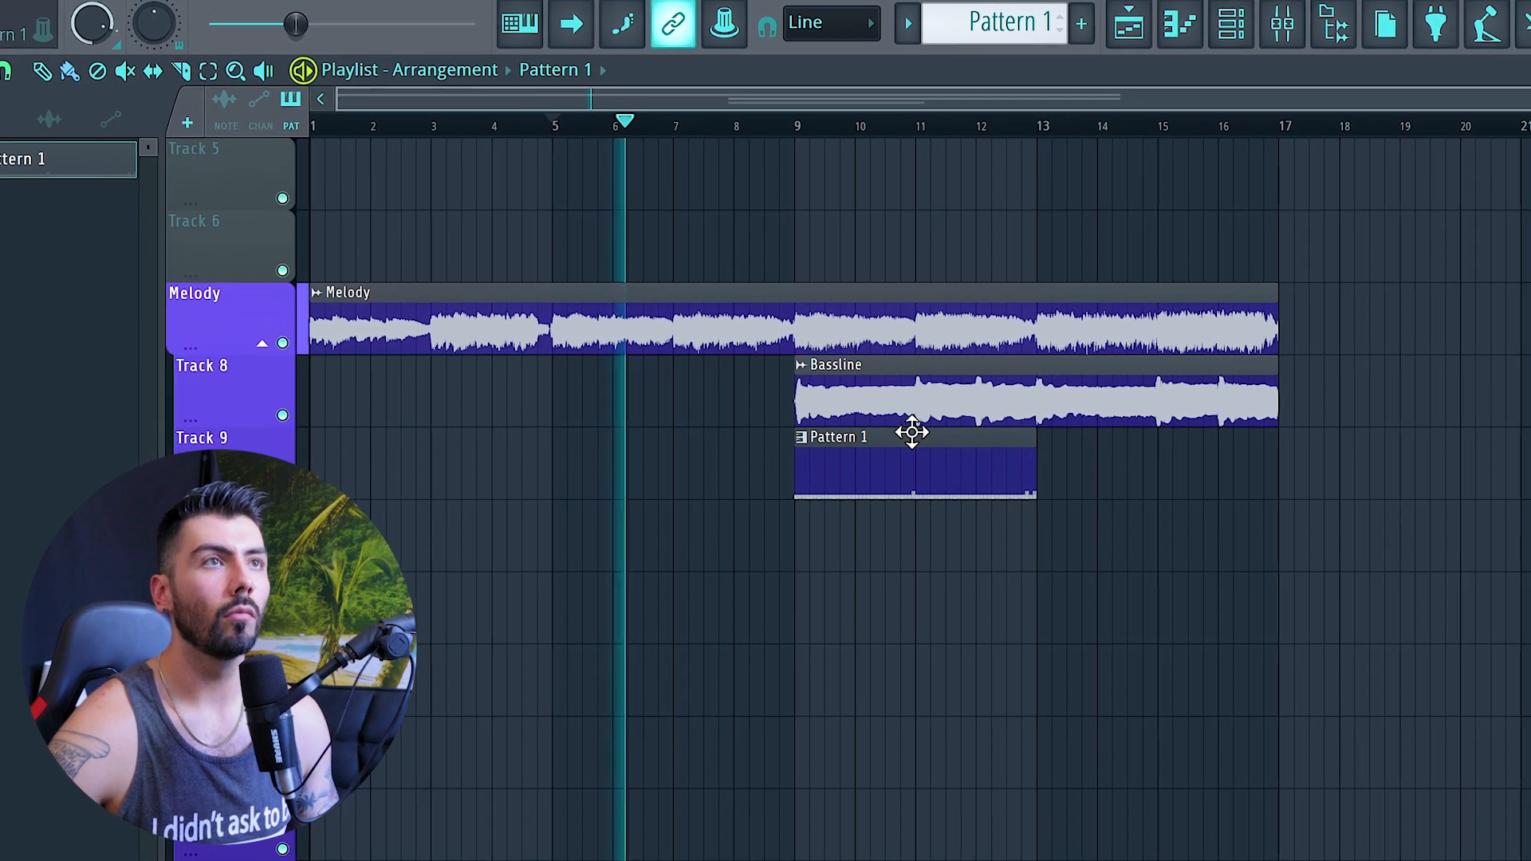
pyautogui.keyDown('shift'); pyautogui.moveTo(925, 437); pyautogui.dragTo(1164, 436); pyautogui.keyUp('shift')
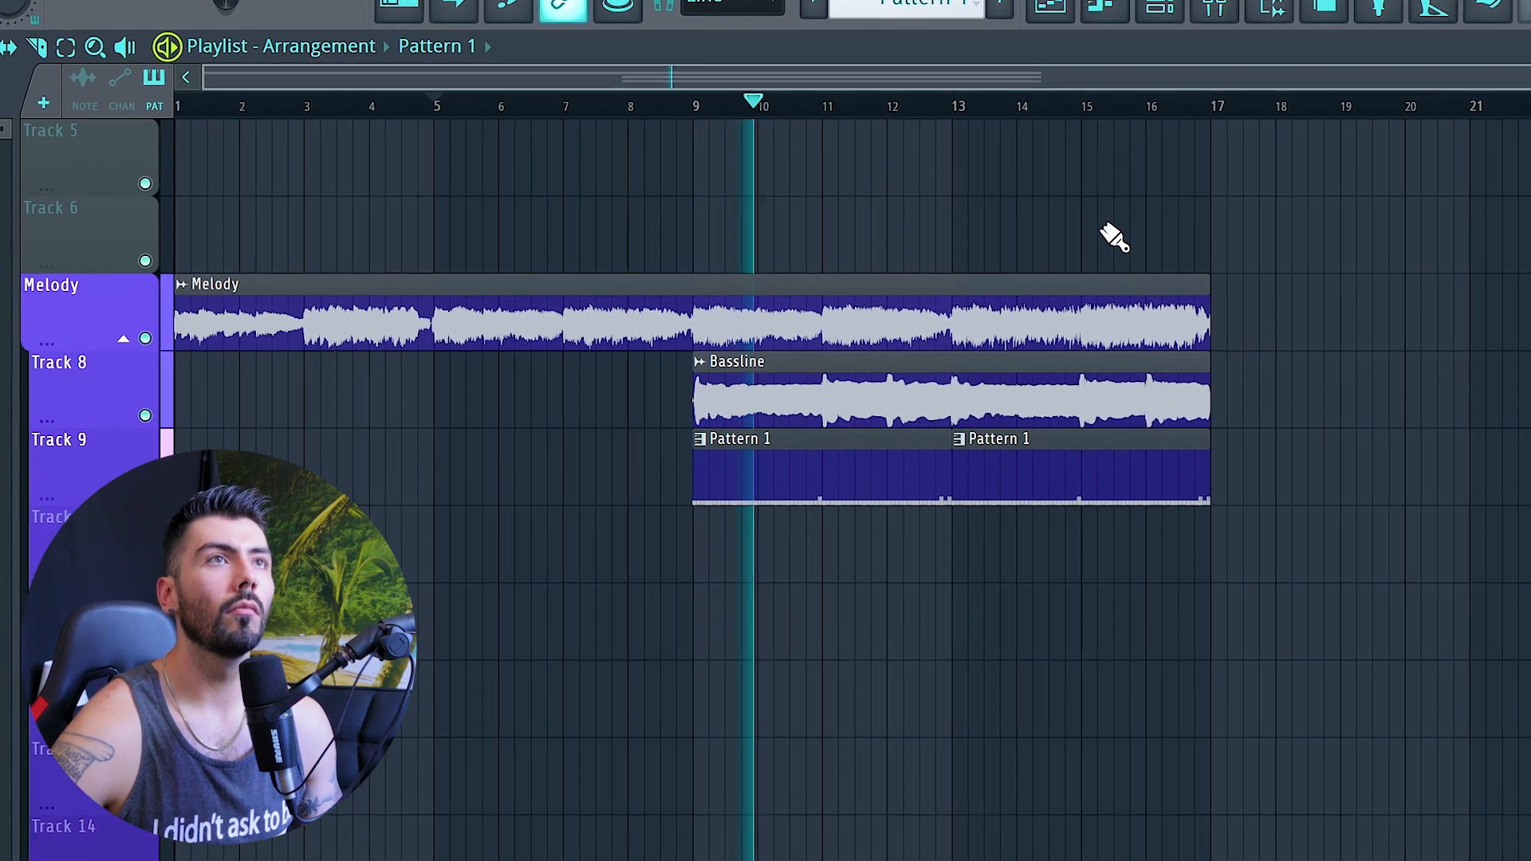
# Step: Toggle the Cloudmax effect on mixer Insert 1 to compare the sound, and bring the plugin window to the front
pyautogui.click(1211, 8)
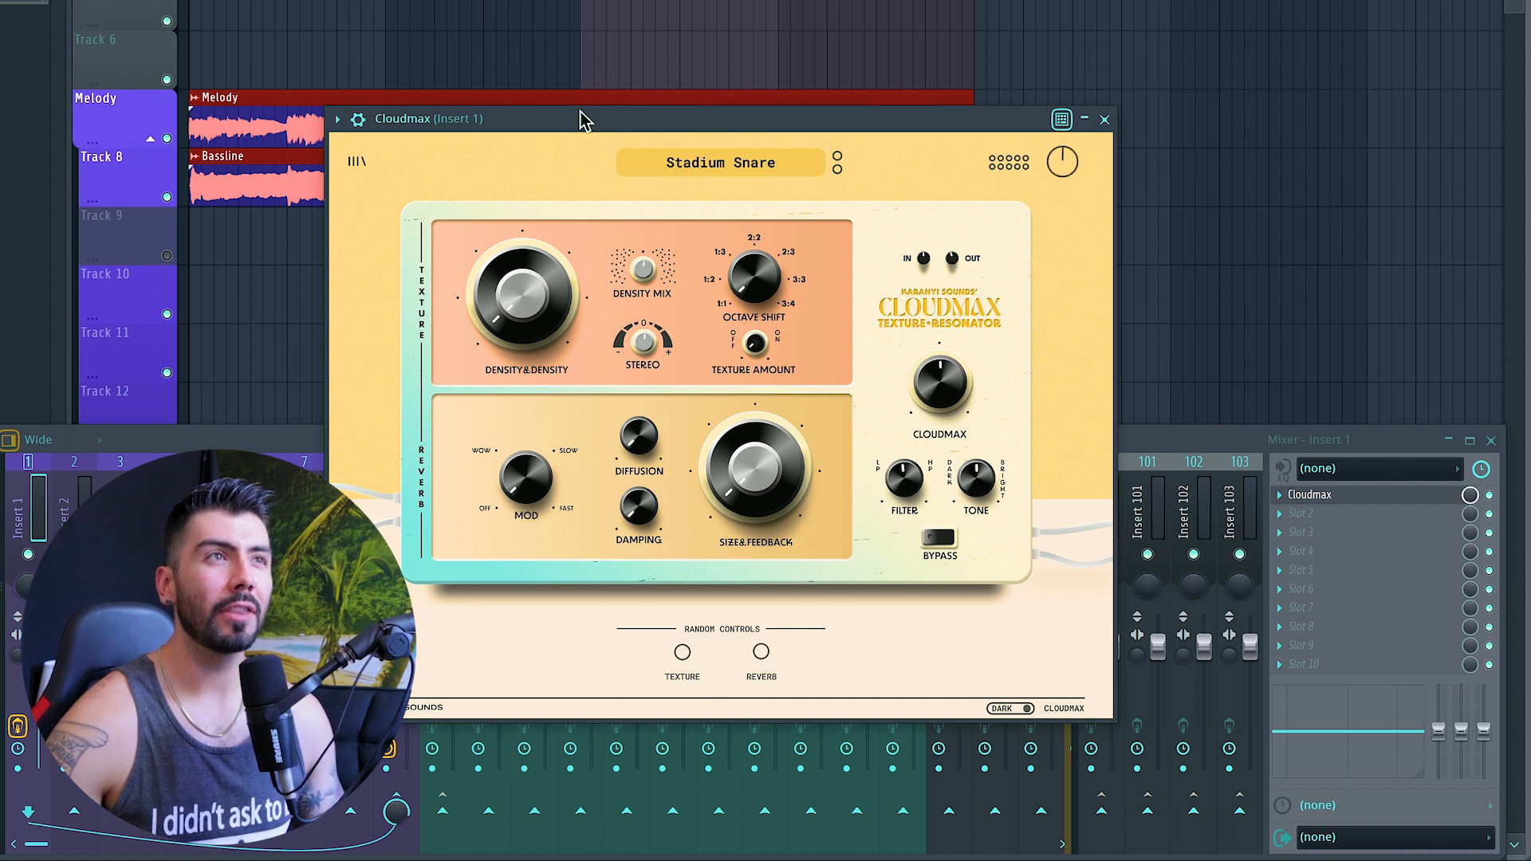
pyautogui.click(1492, 500)
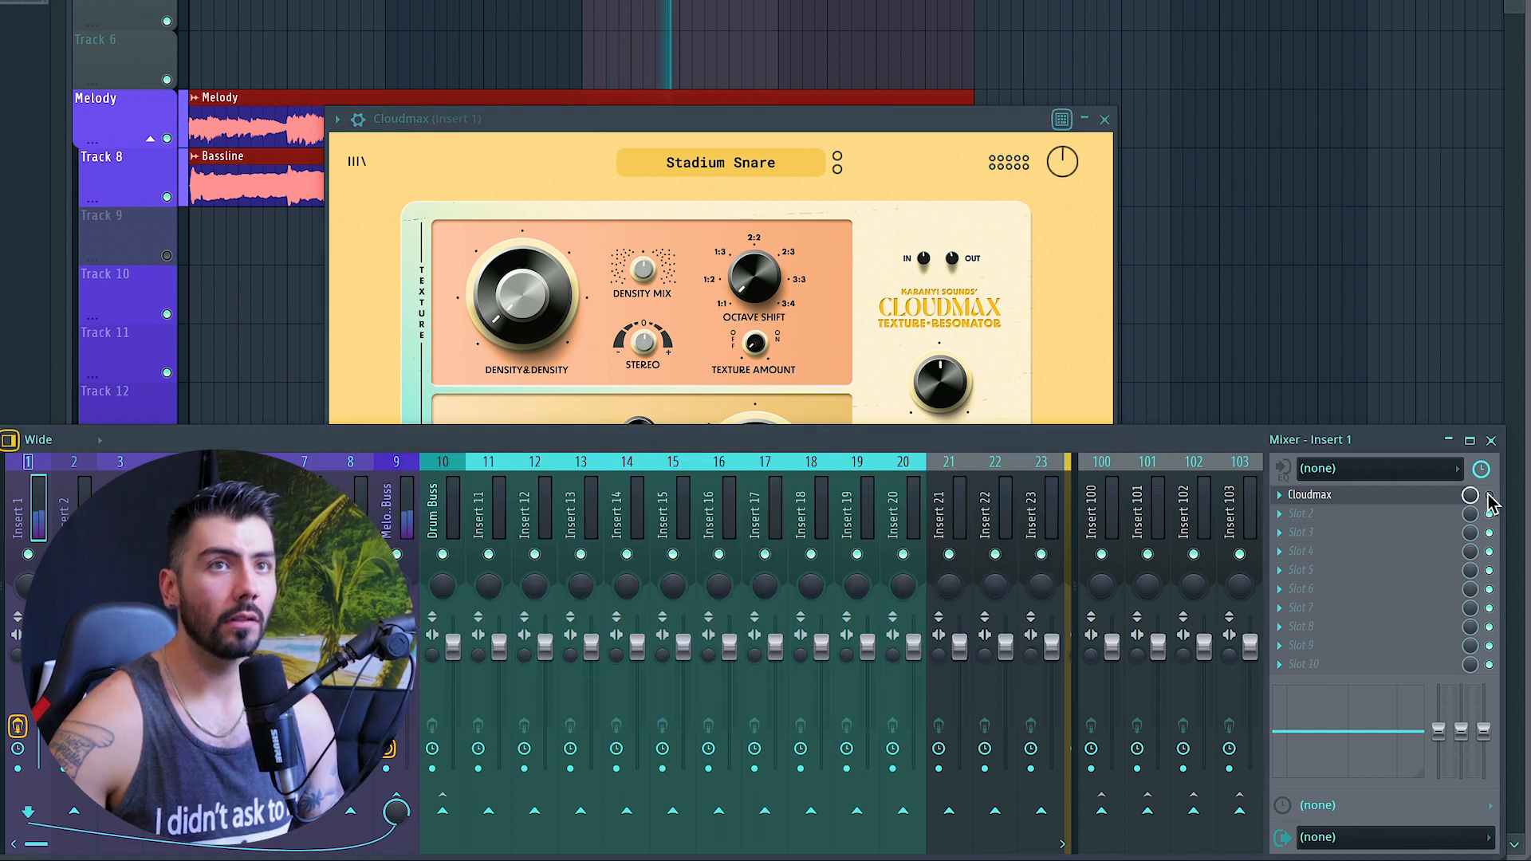
pyautogui.click(965, 125)
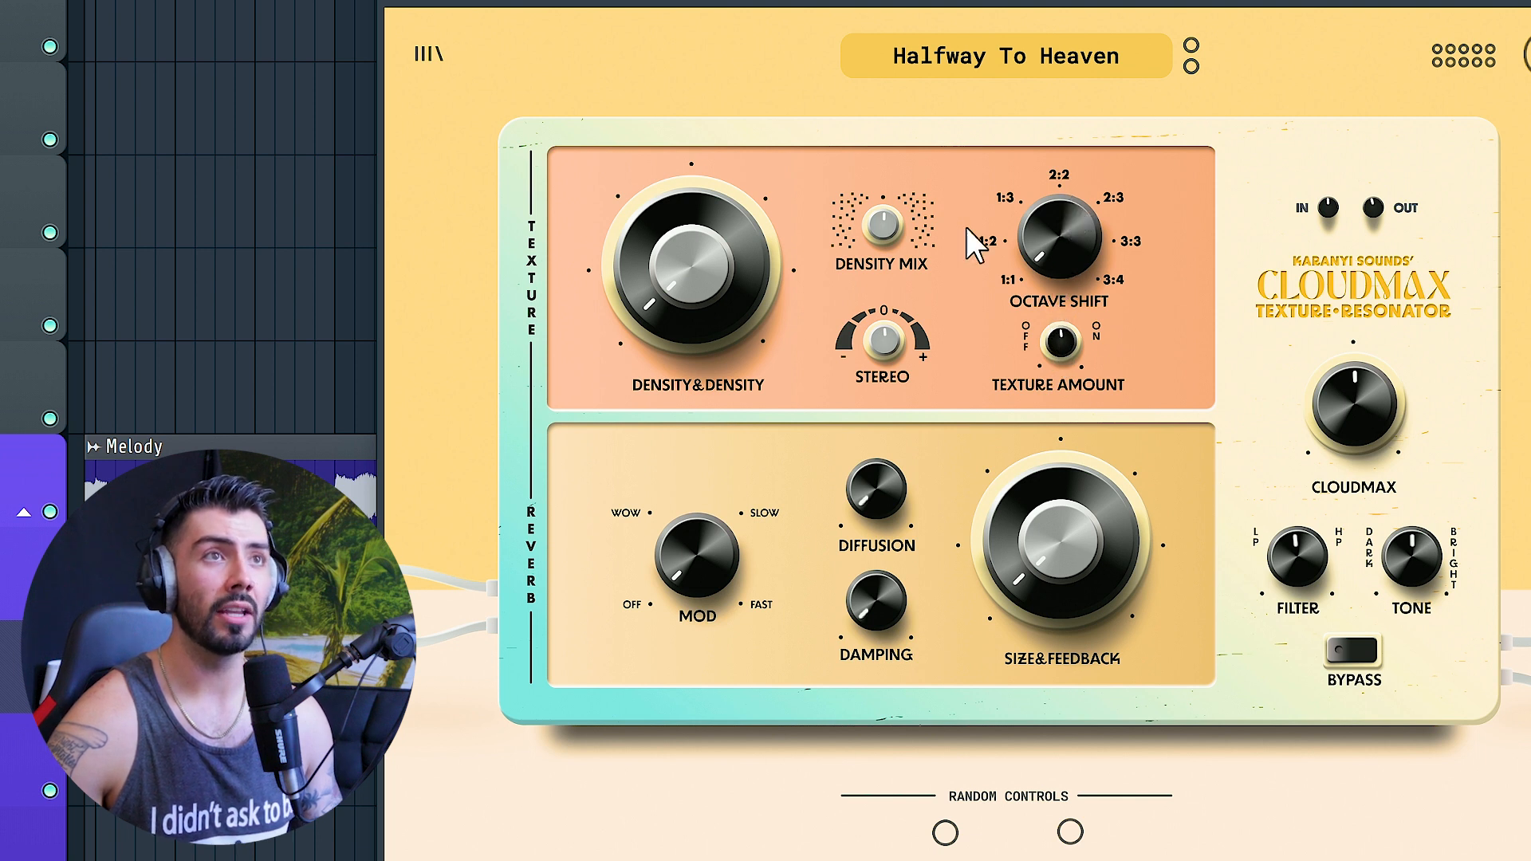
# Step: Raise the outer and inner Density&Density controls and the Density Mix in Cloudmax's texture section
pyautogui.moveTo(652, 309); pyautogui.dragTo(637, 226)
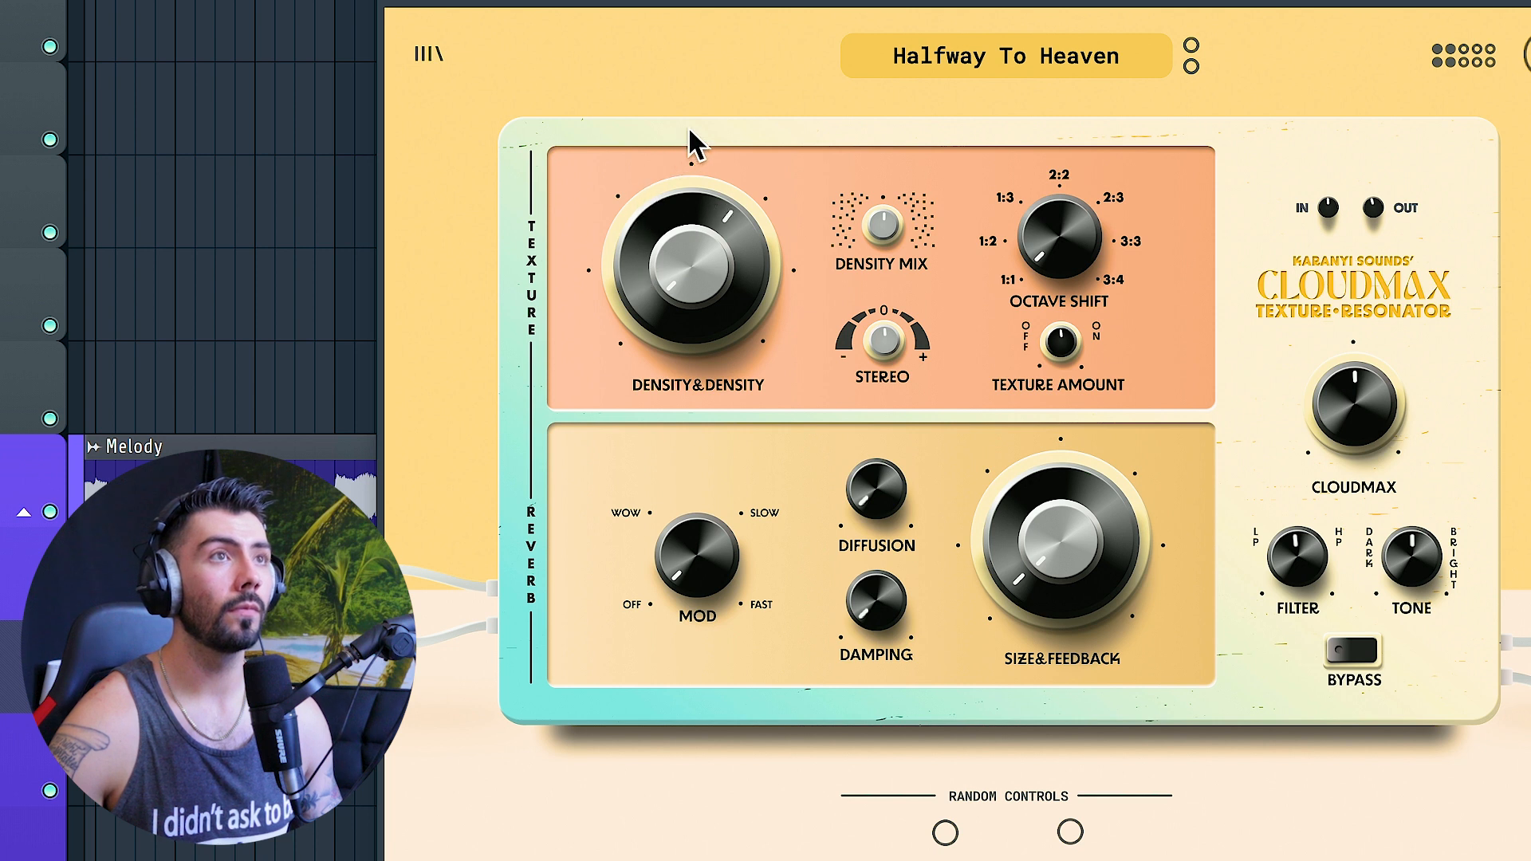
pyautogui.moveTo(670, 255); pyautogui.dragTo(685, 139)
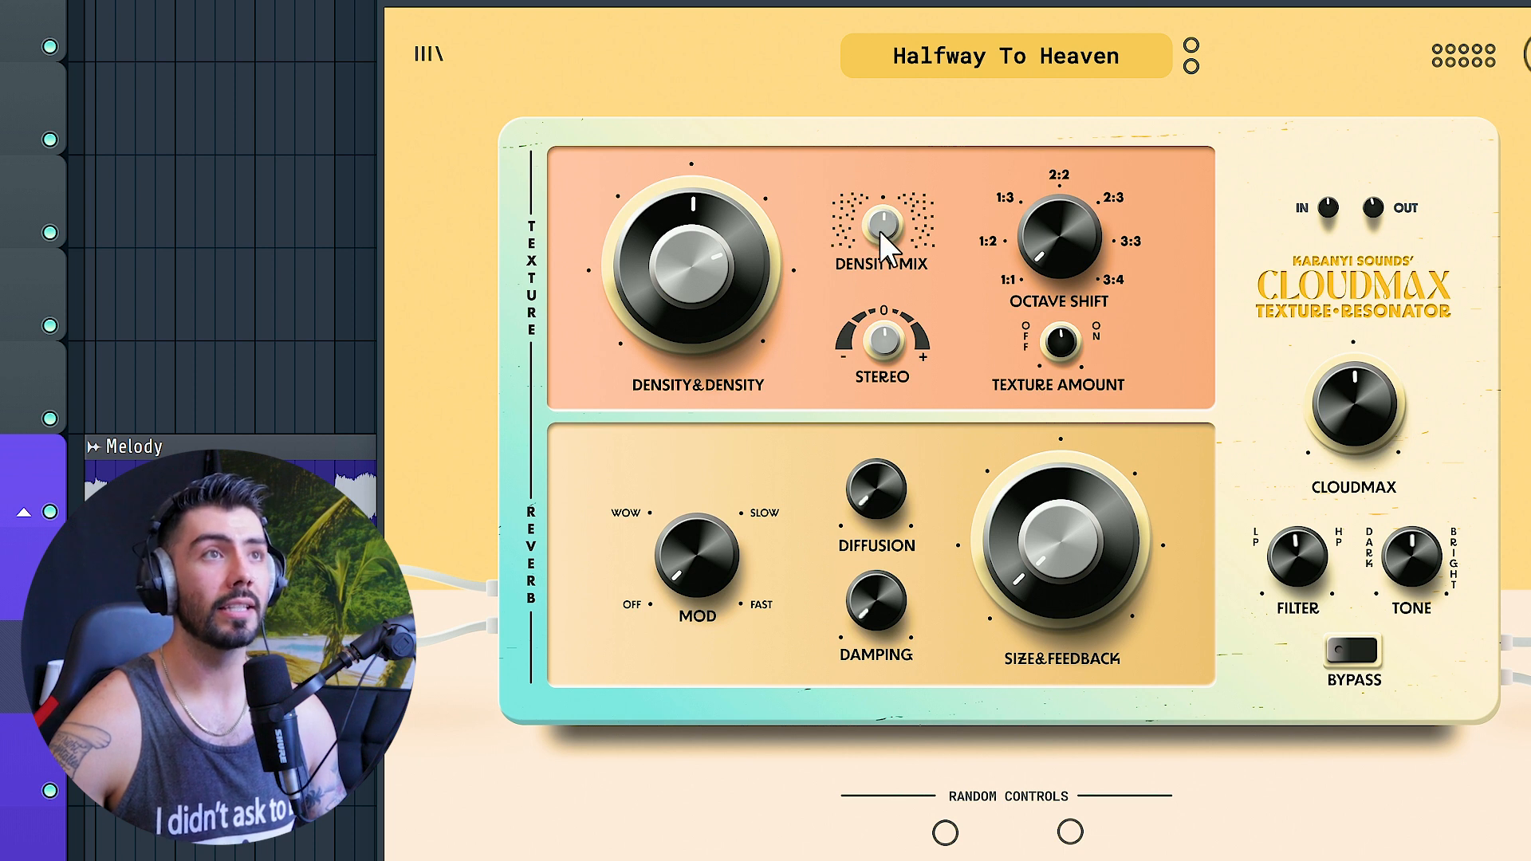
pyautogui.moveTo(874, 227); pyautogui.dragTo(868, 177)
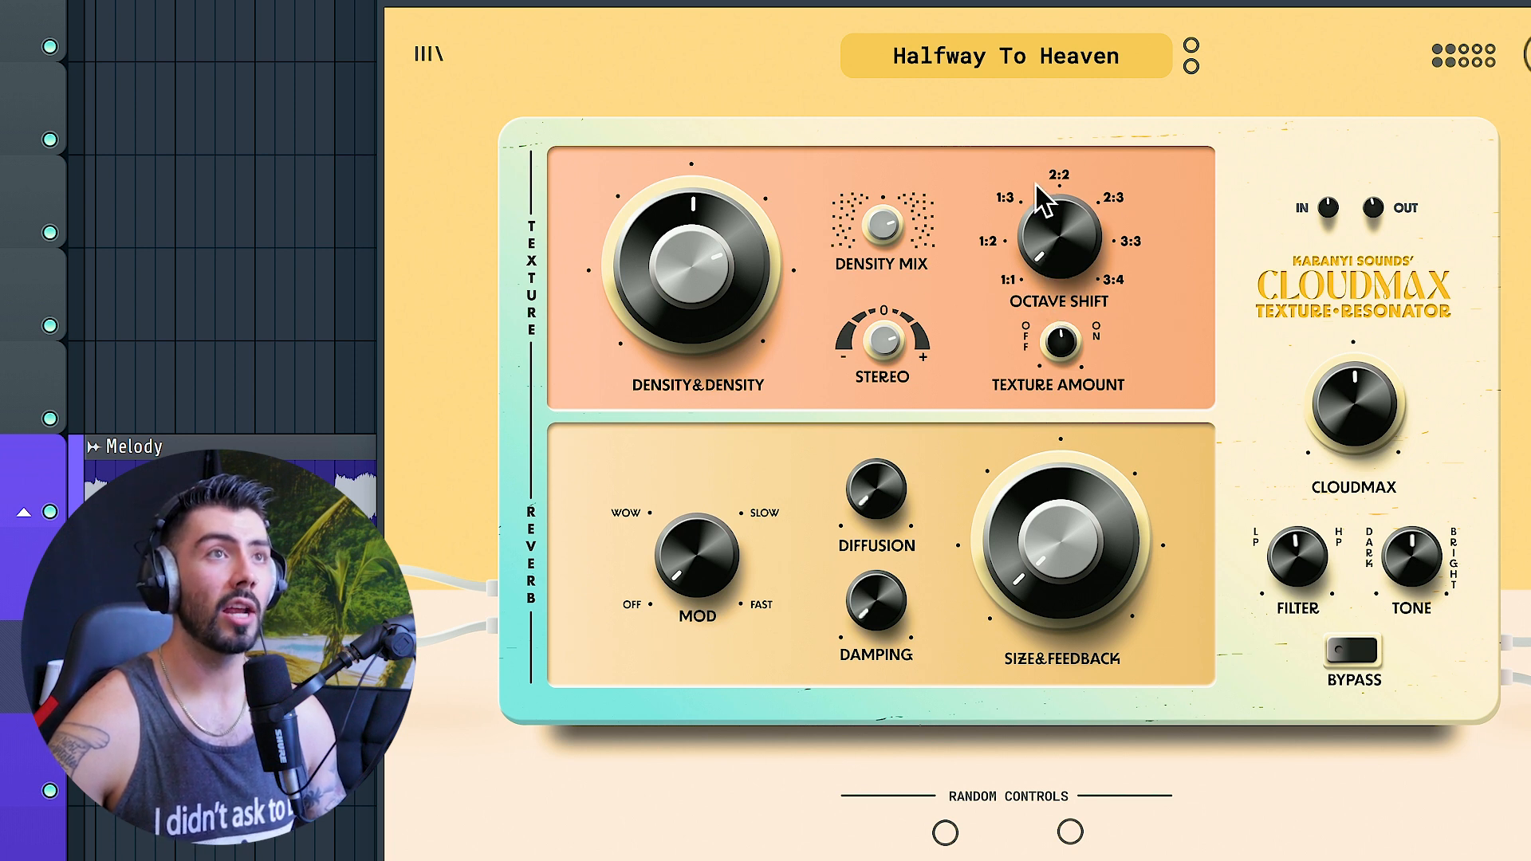
# Step: Try Octave Shift at 3:3, set it to 2:3, and raise the outer Density&Density control further
pyautogui.moveTo(1048, 248); pyautogui.dragTo(1120, 54)
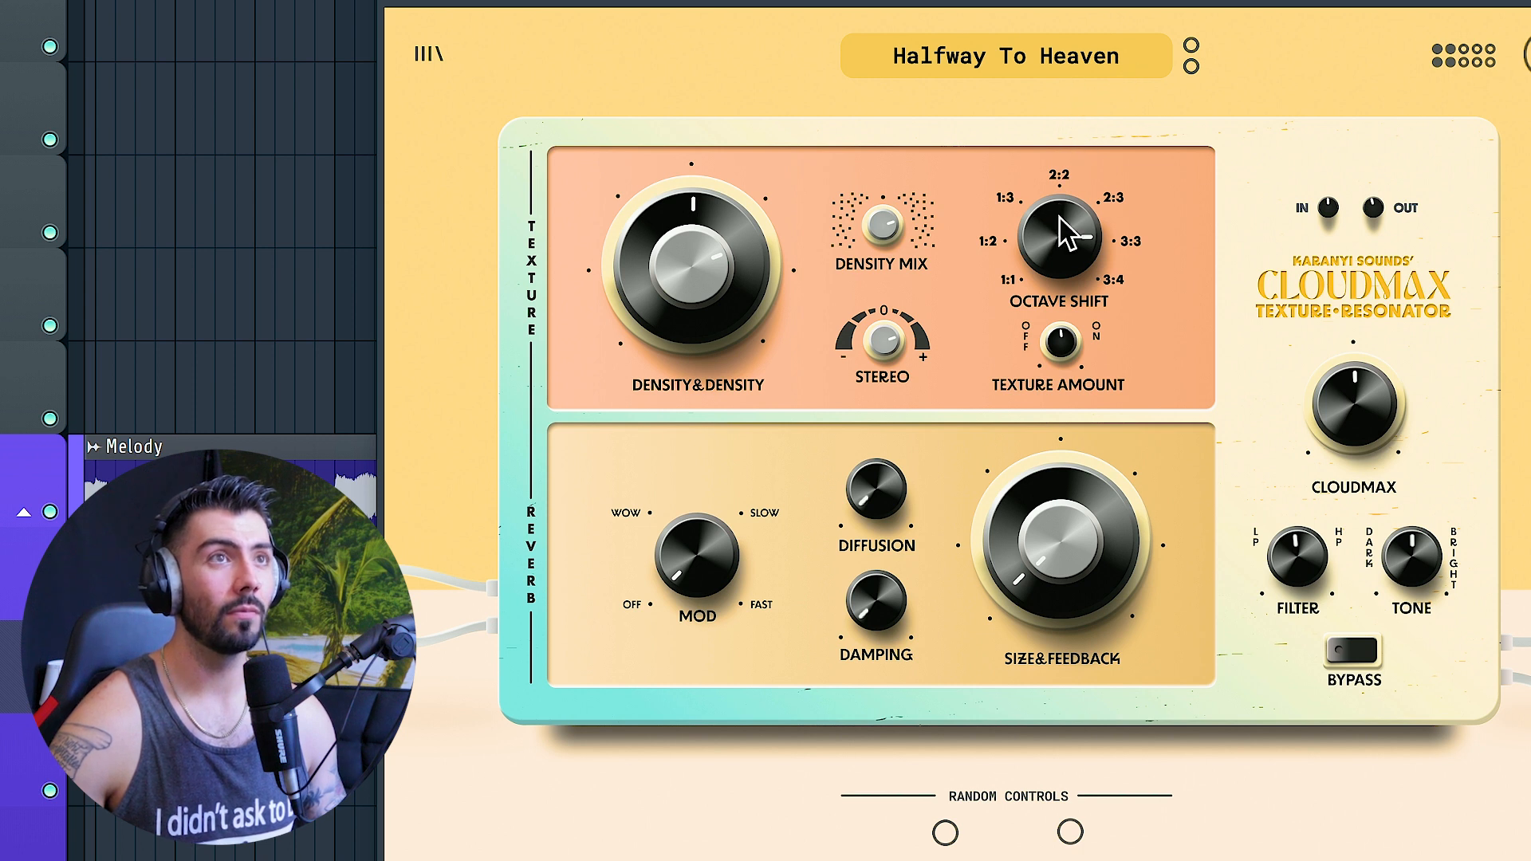
pyautogui.moveTo(1057, 243); pyautogui.dragTo(1059, 268)
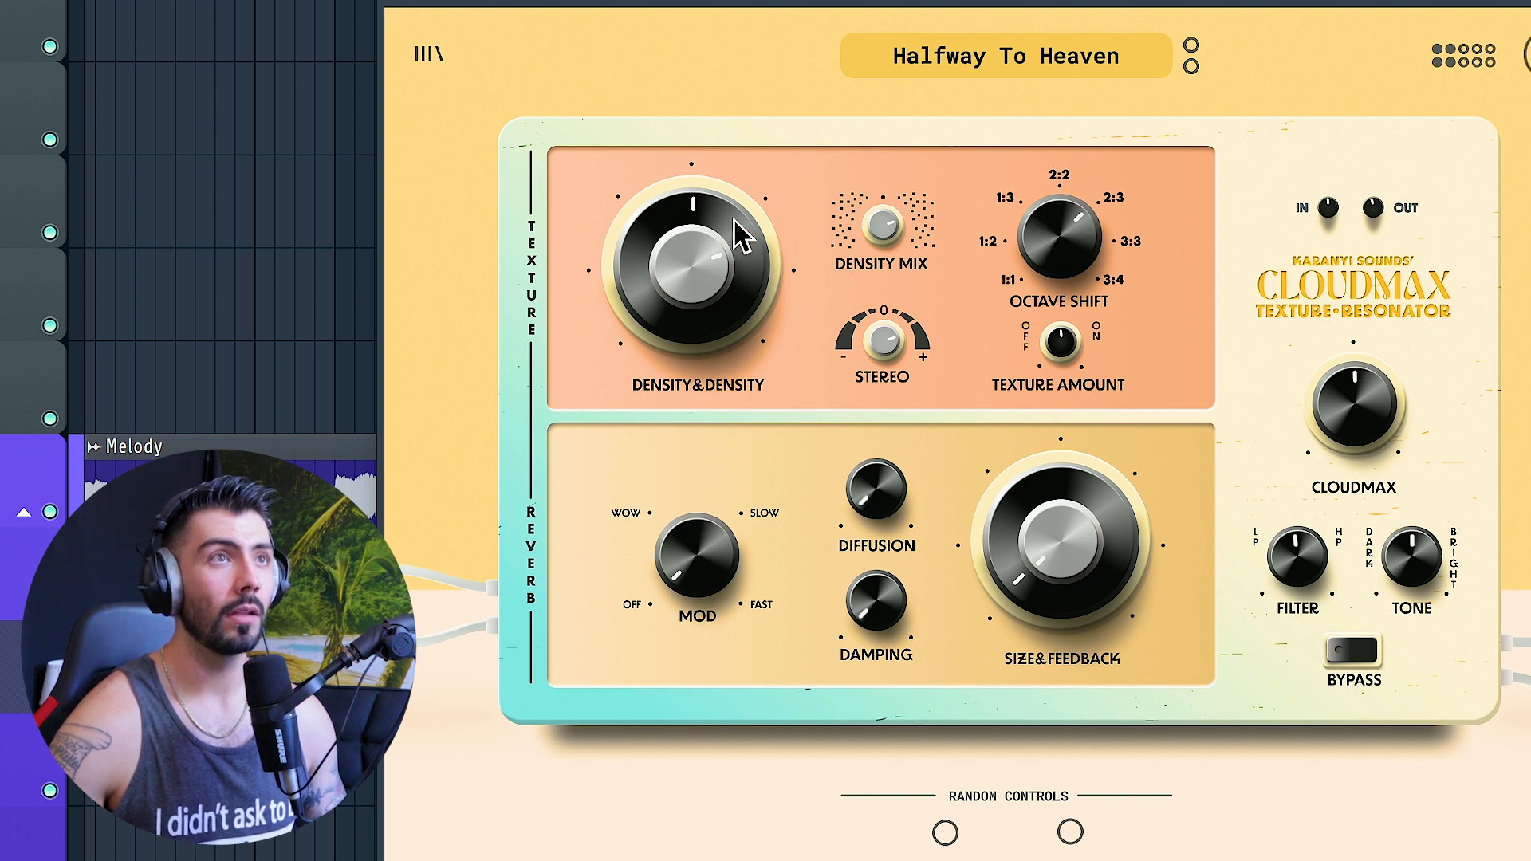
pyautogui.moveTo(724, 225)
pyautogui.mouseDown()
pyautogui.moveTo(752, 265)
pyautogui.moveTo(746, 224)
pyautogui.mouseUp()
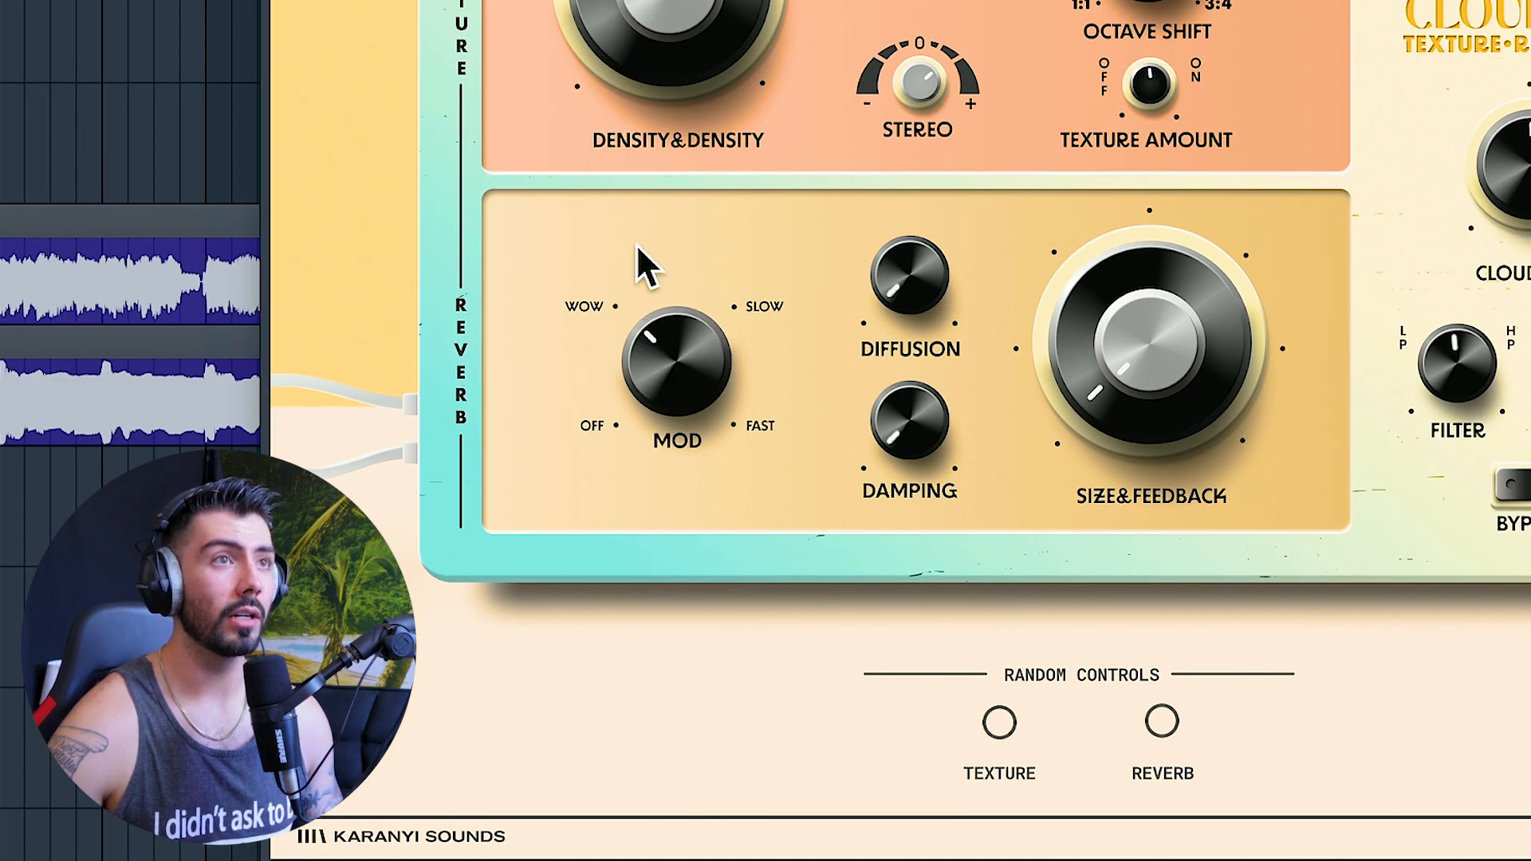
# Step: Set the reverb's Mod control near Slow and raise Diffusion to its middle position
pyautogui.moveTo(636, 242); pyautogui.dragTo(790, 0)
pyautogui.moveTo(658, 342); pyautogui.dragTo(649, 437)
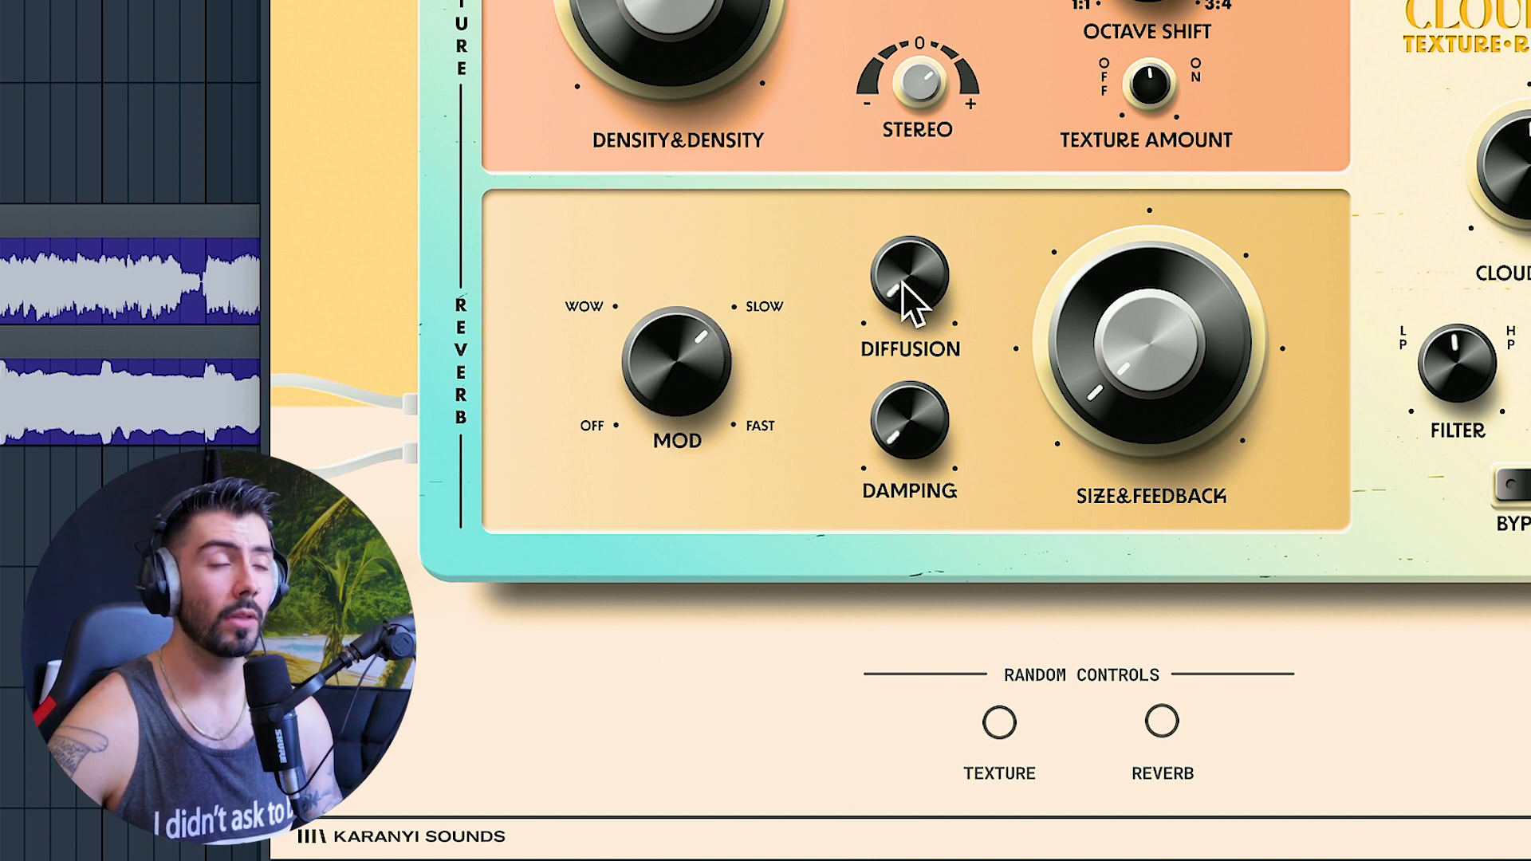
pyautogui.moveTo(902, 281); pyautogui.dragTo(903, 180)
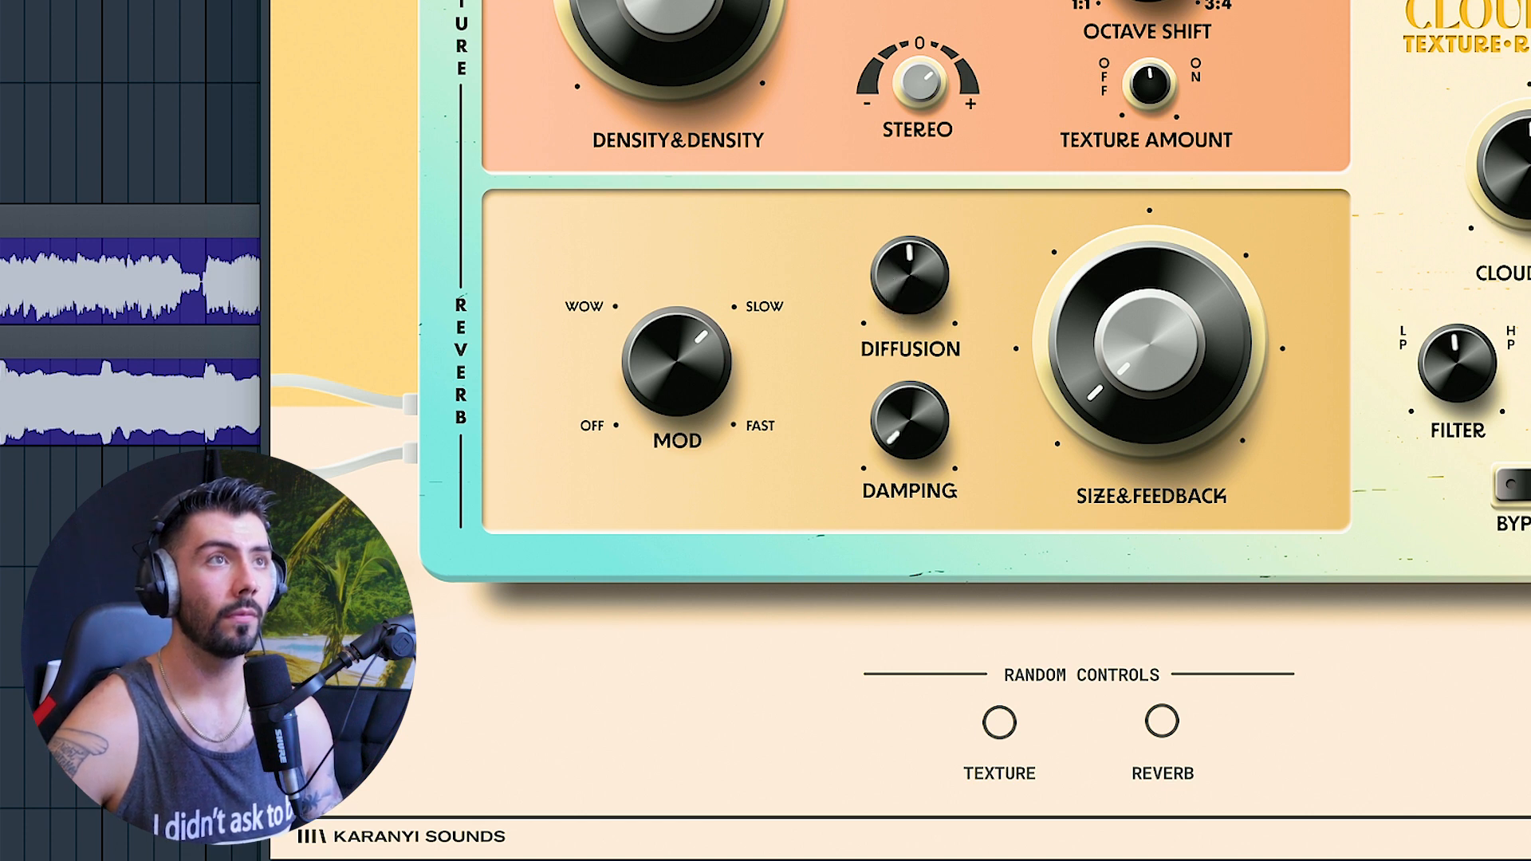
pyautogui.moveTo(680, 3); pyautogui.dragTo(680, 0)
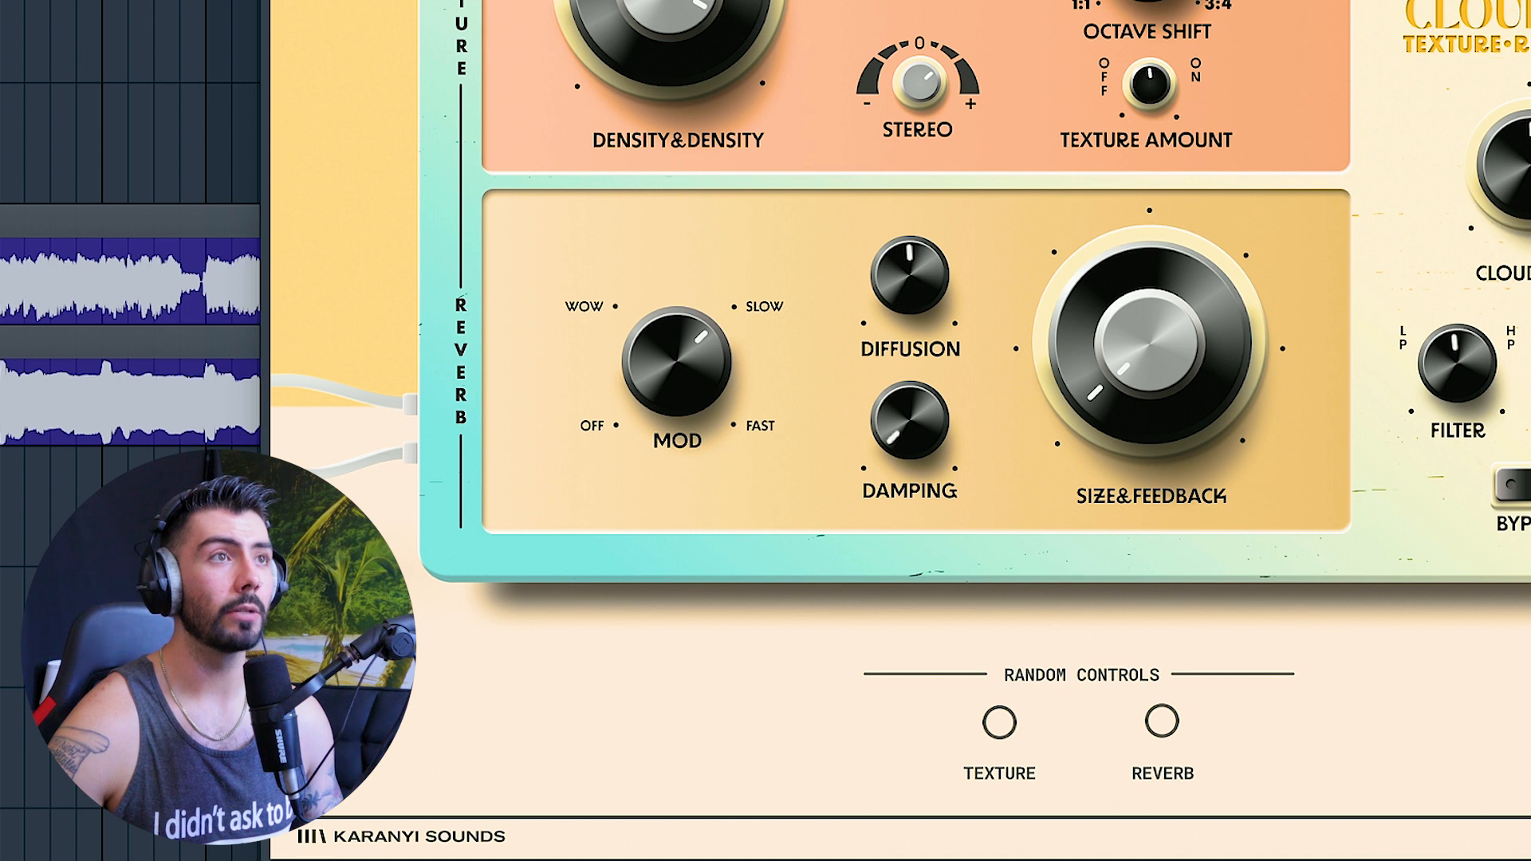
# Step: Adjust the reverb's Damping to about 10 o'clock and its Diffusion to about 11 o'clock
pyautogui.moveTo(897, 419); pyautogui.dragTo(896, 300)
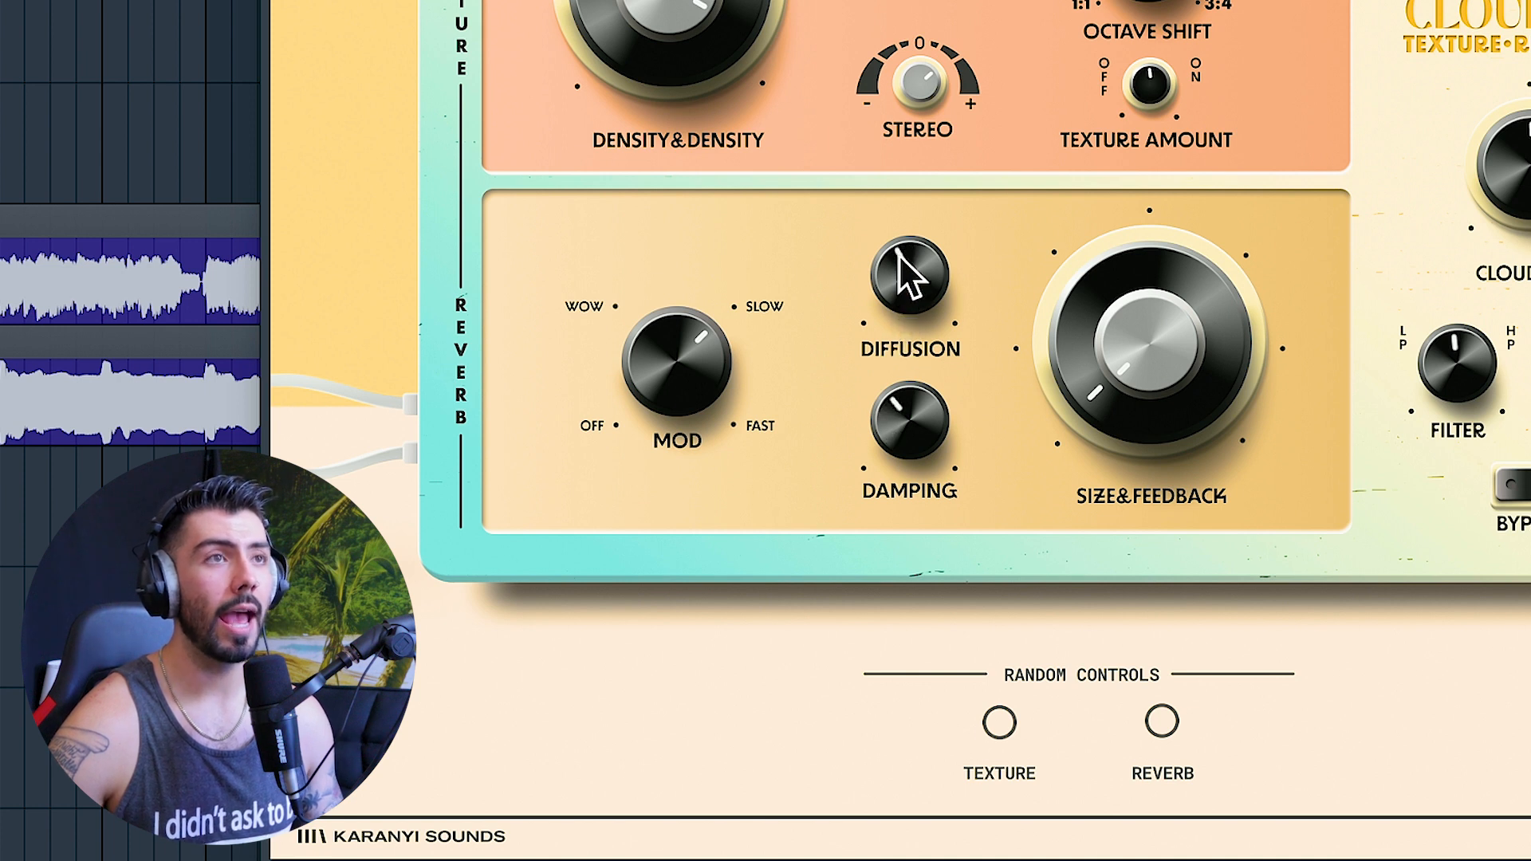
pyautogui.moveTo(906, 220); pyautogui.dragTo(911, 160)
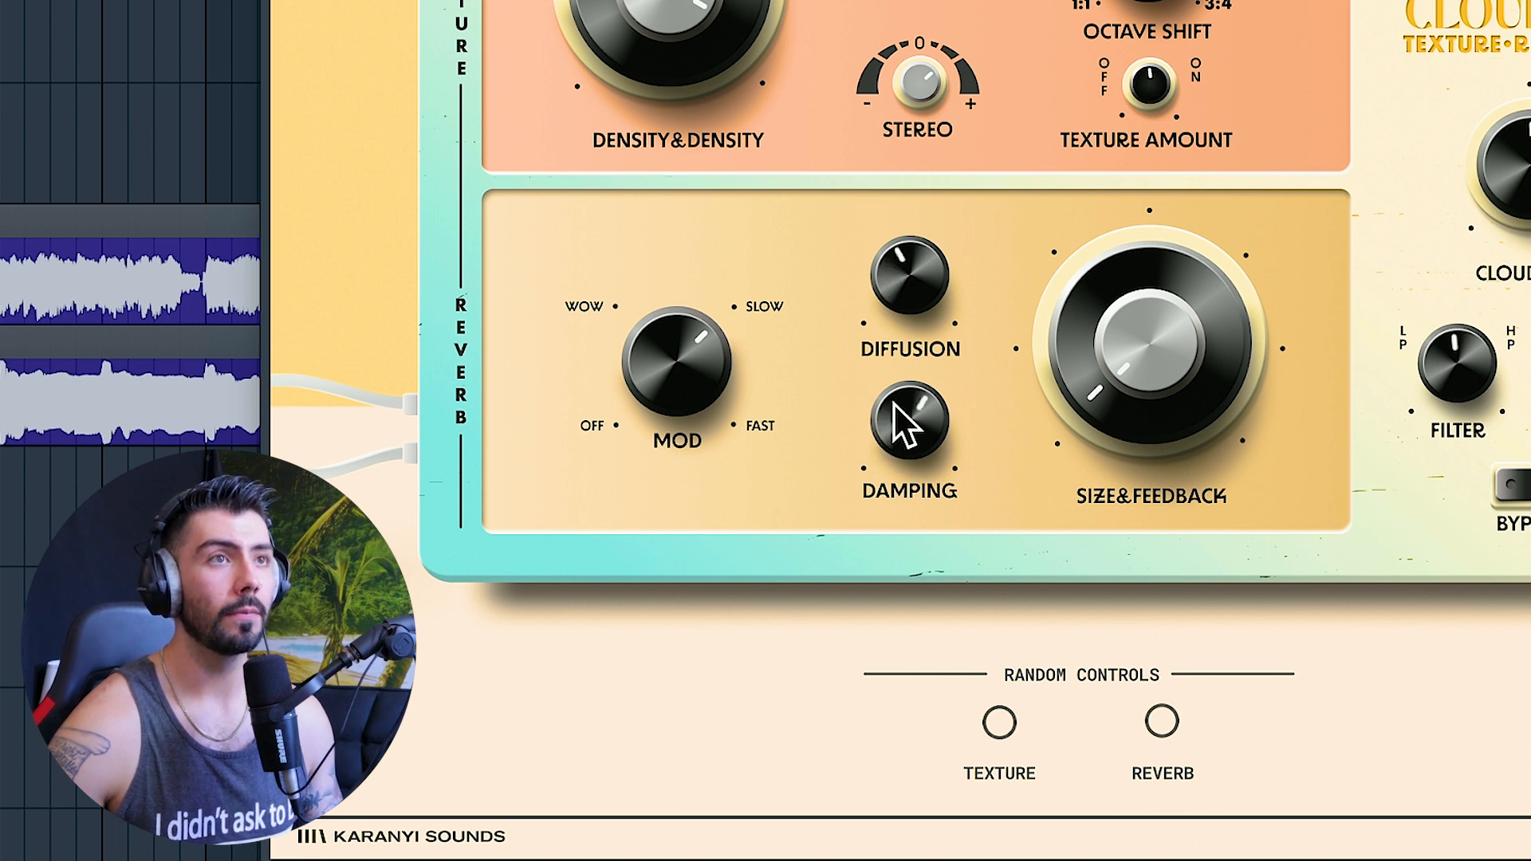
pyautogui.moveTo(872, 451); pyautogui.dragTo(865, 496)
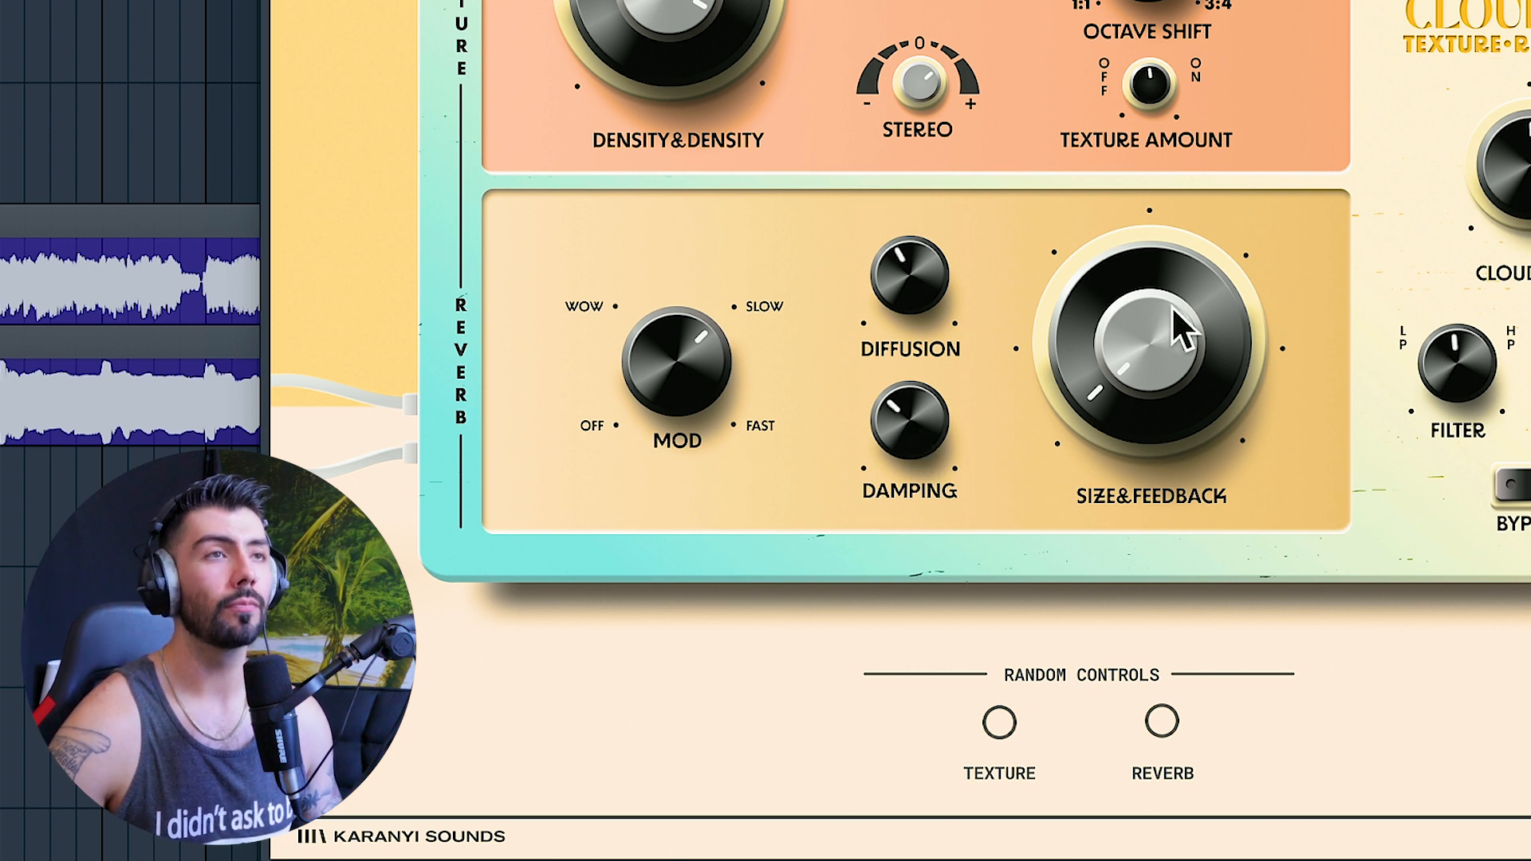
# Step: Raise the outer Size&Feedback control to about half past ten and the inner one to about 2 o'clock
pyautogui.moveTo(1075, 354); pyautogui.dragTo(1075, 236)
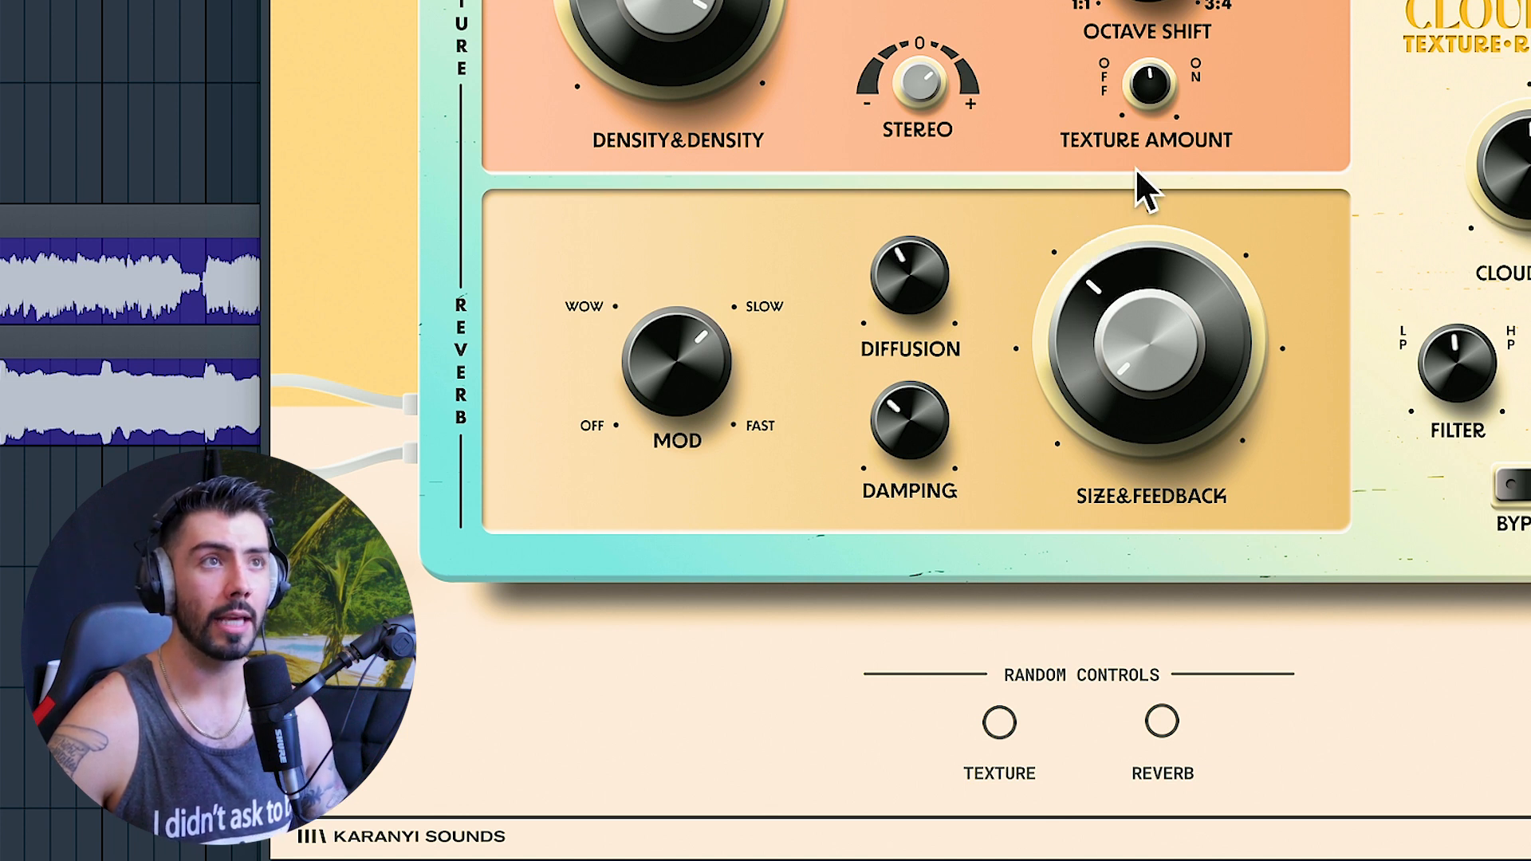
pyautogui.moveTo(1120, 370); pyautogui.dragTo(1098, 227)
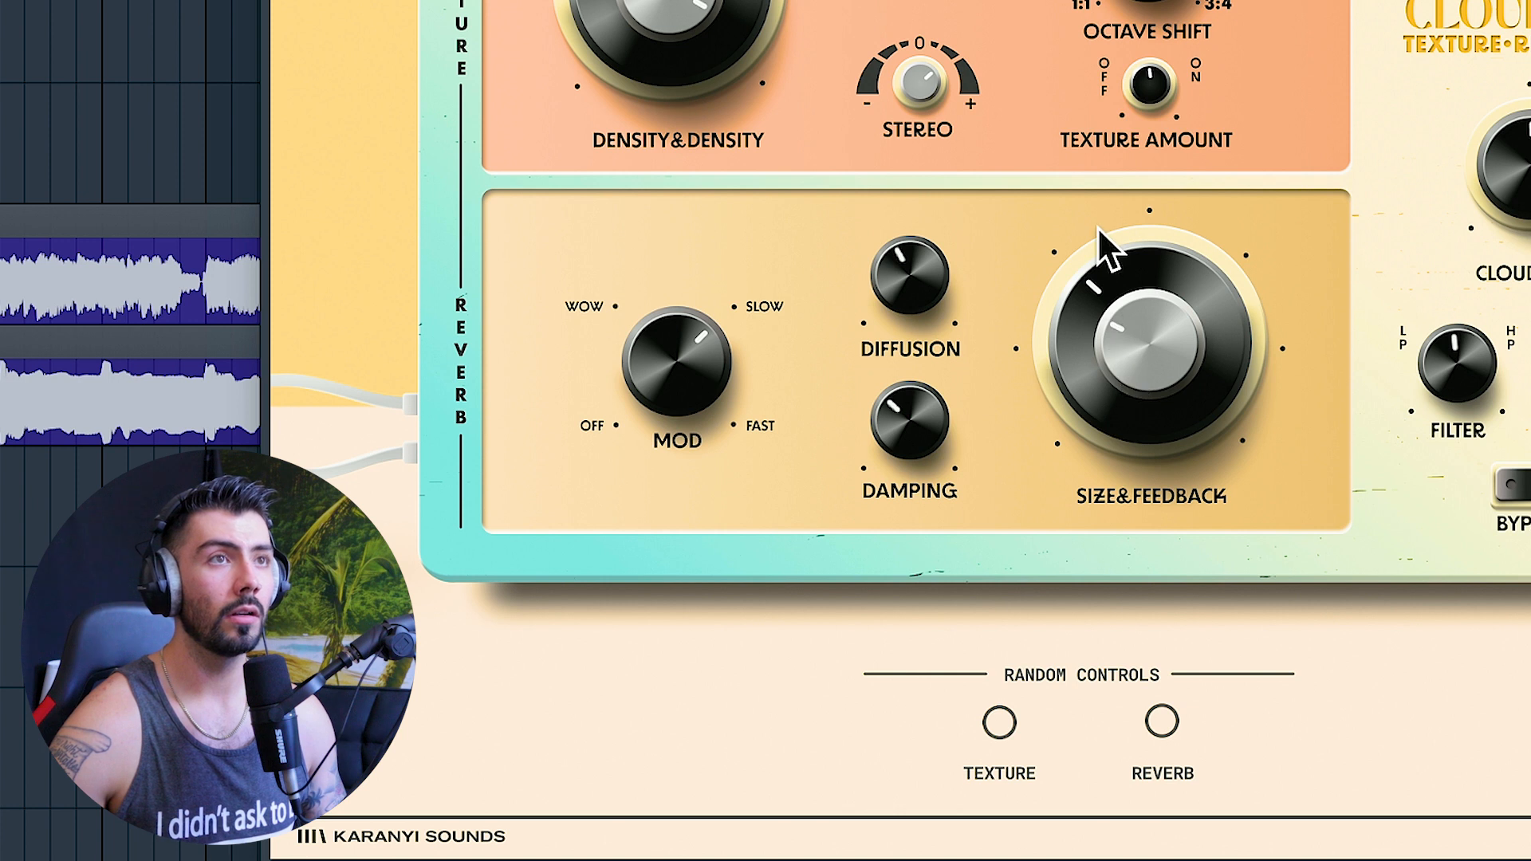
pyautogui.moveTo(1161, 136); pyautogui.dragTo(1195, 124)
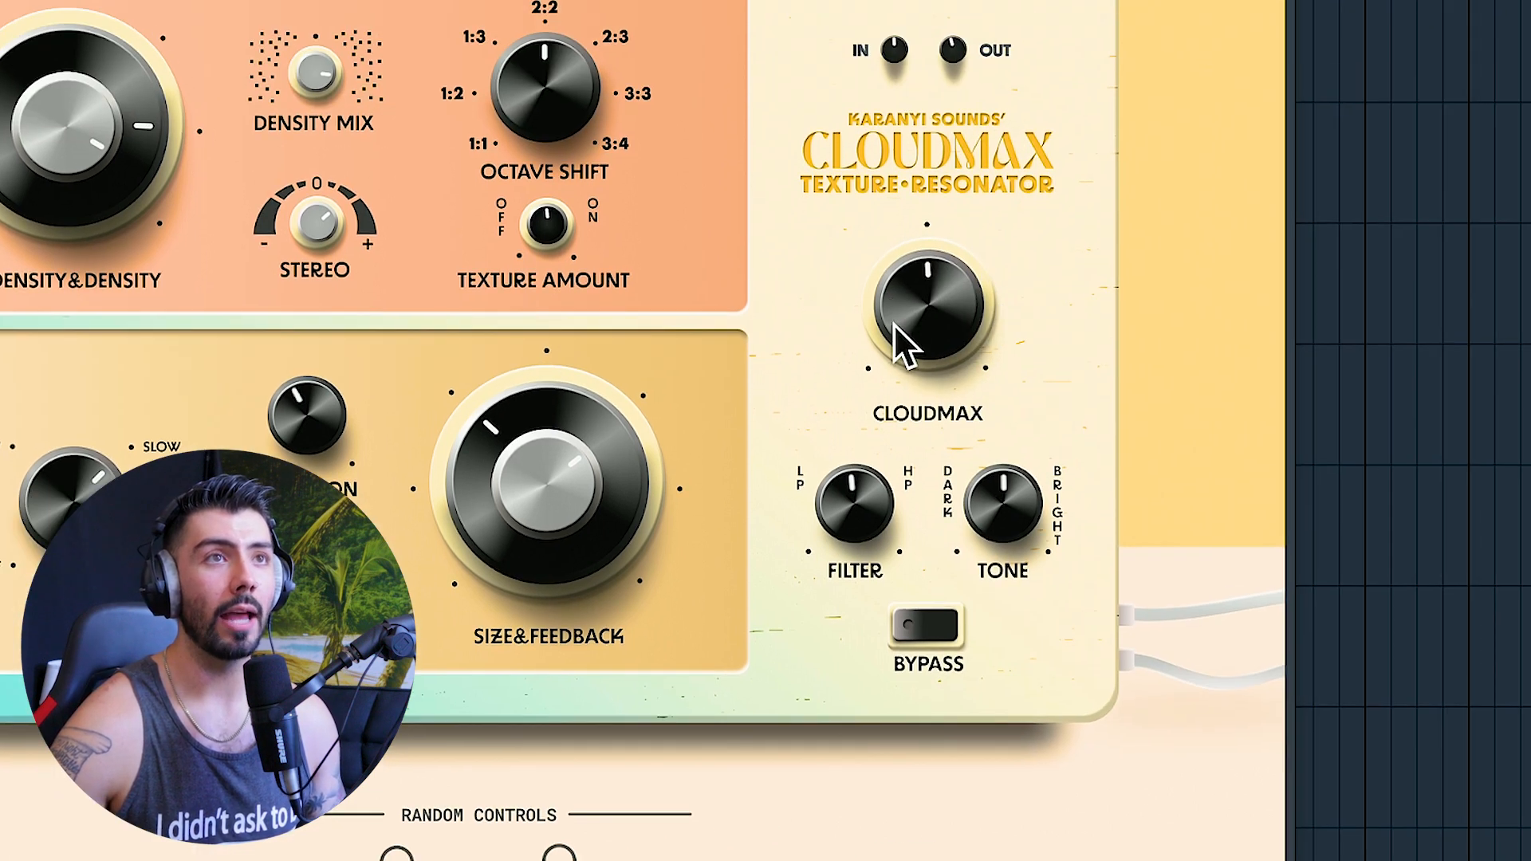
# Step: Try the Cloudmax amount near maximum and at lower settings, and reset it to its middle position
pyautogui.moveTo(893, 324); pyautogui.dragTo(878, 260)
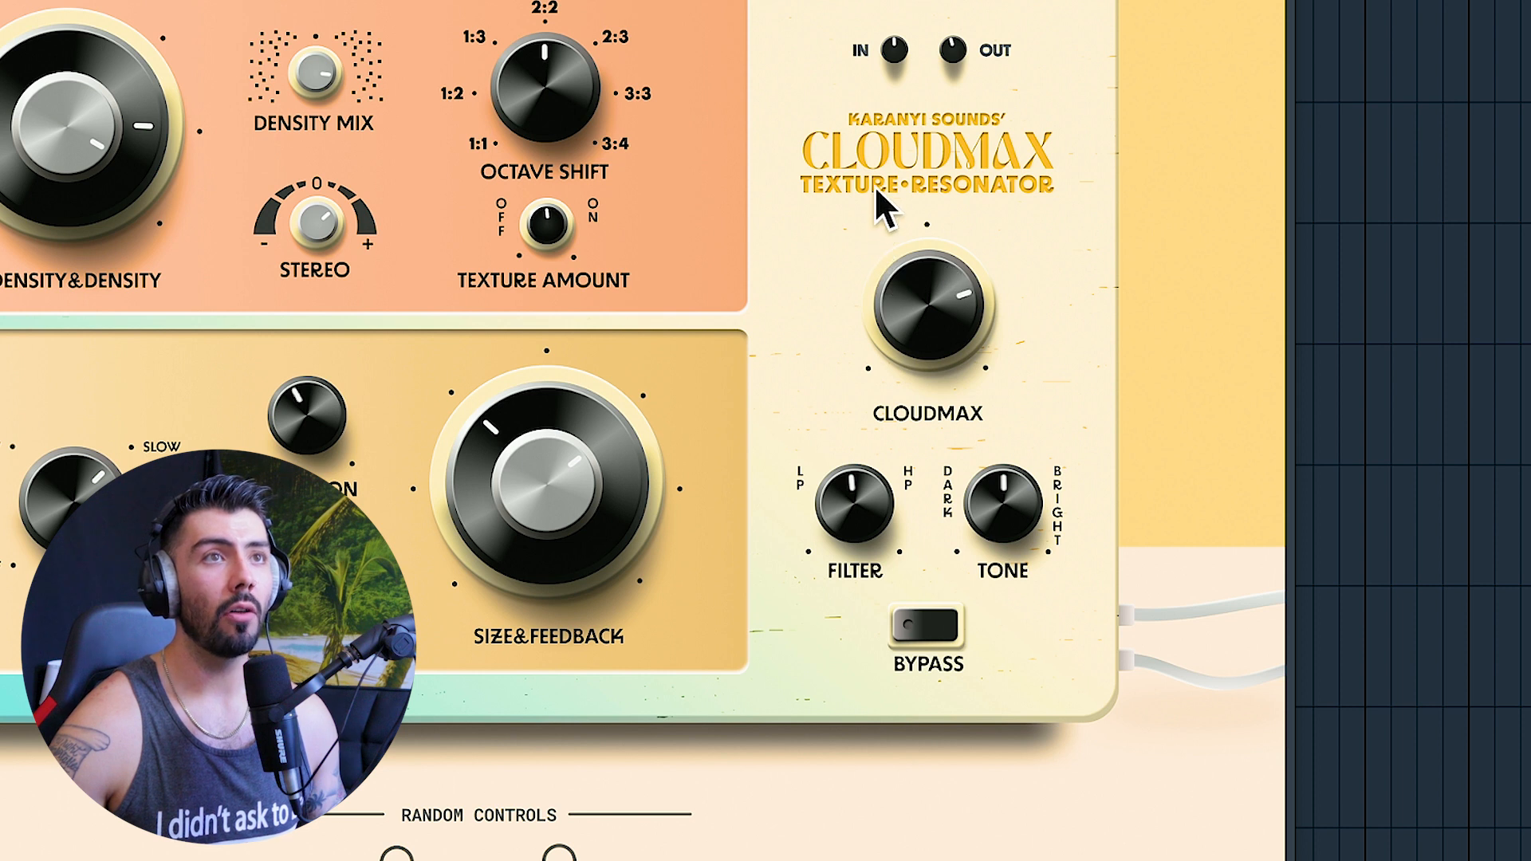
pyautogui.moveTo(891, 138); pyautogui.dragTo(894, 102)
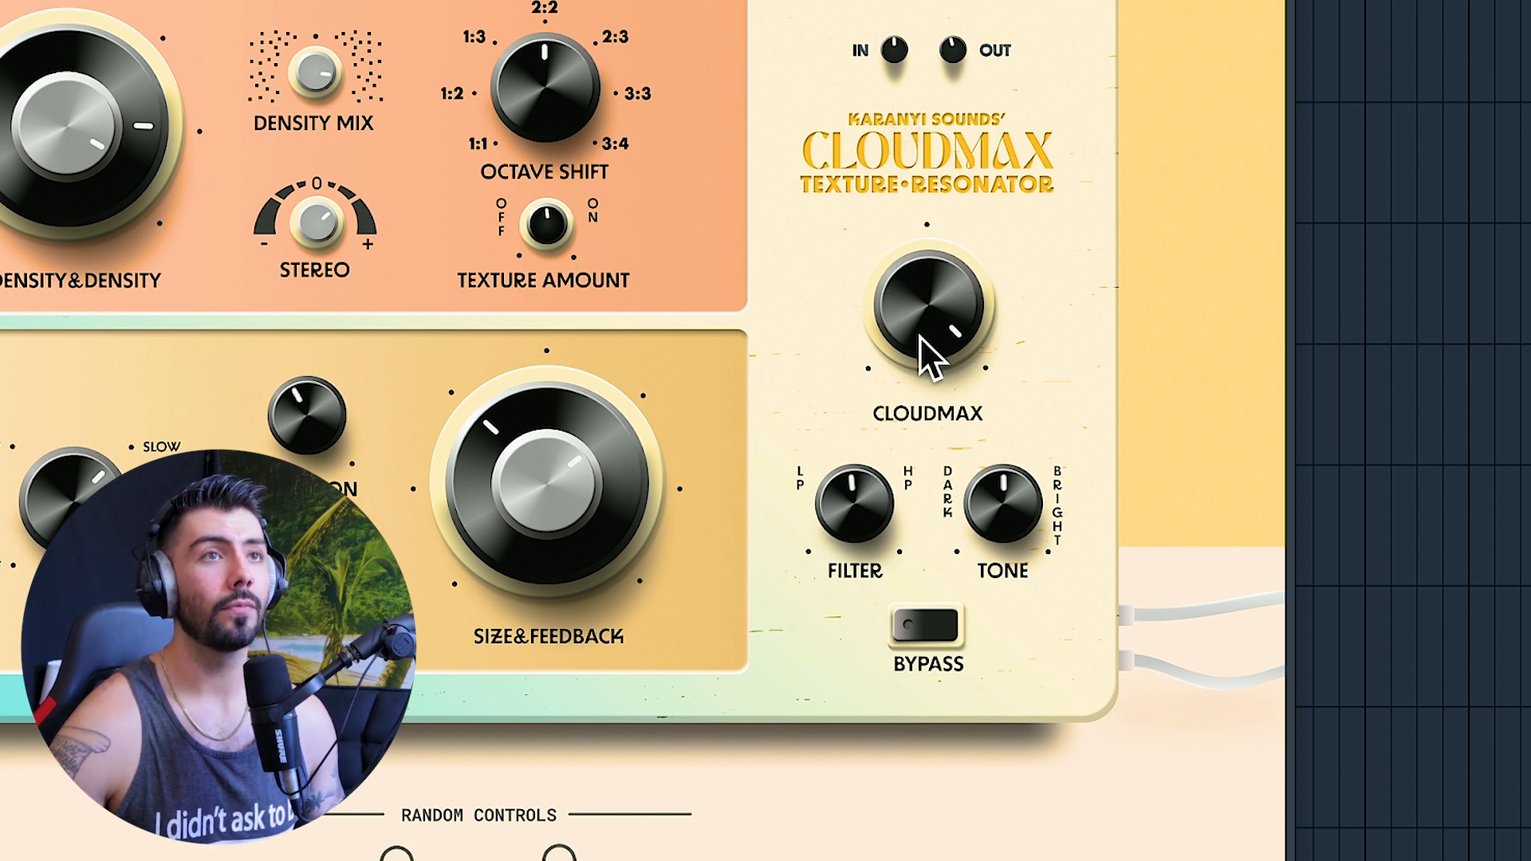
pyautogui.moveTo(925, 403); pyautogui.dragTo(948, 535)
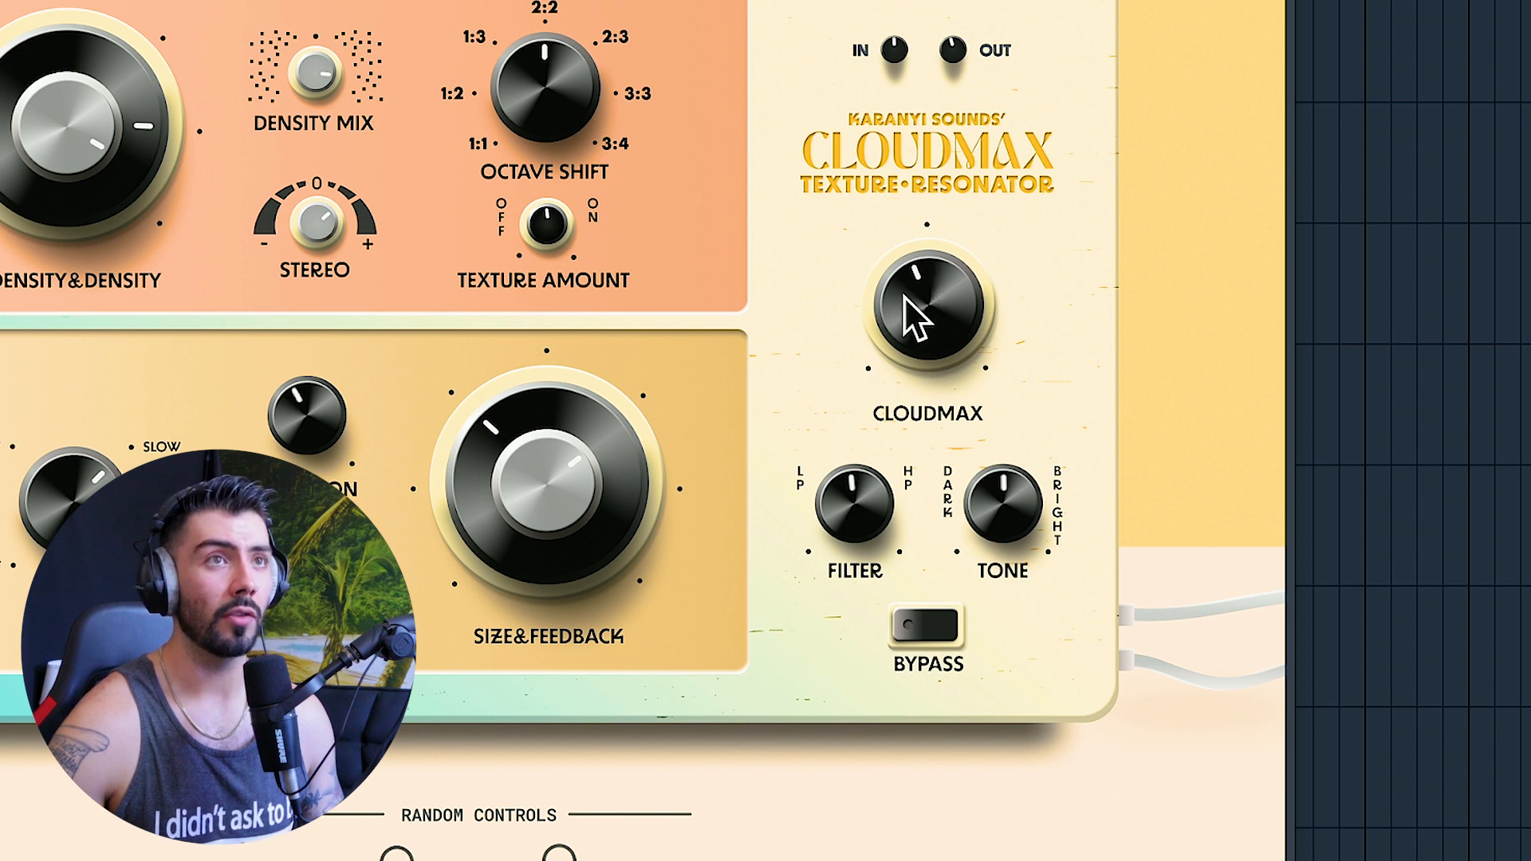
pyautogui.doubleClick(895, 319)
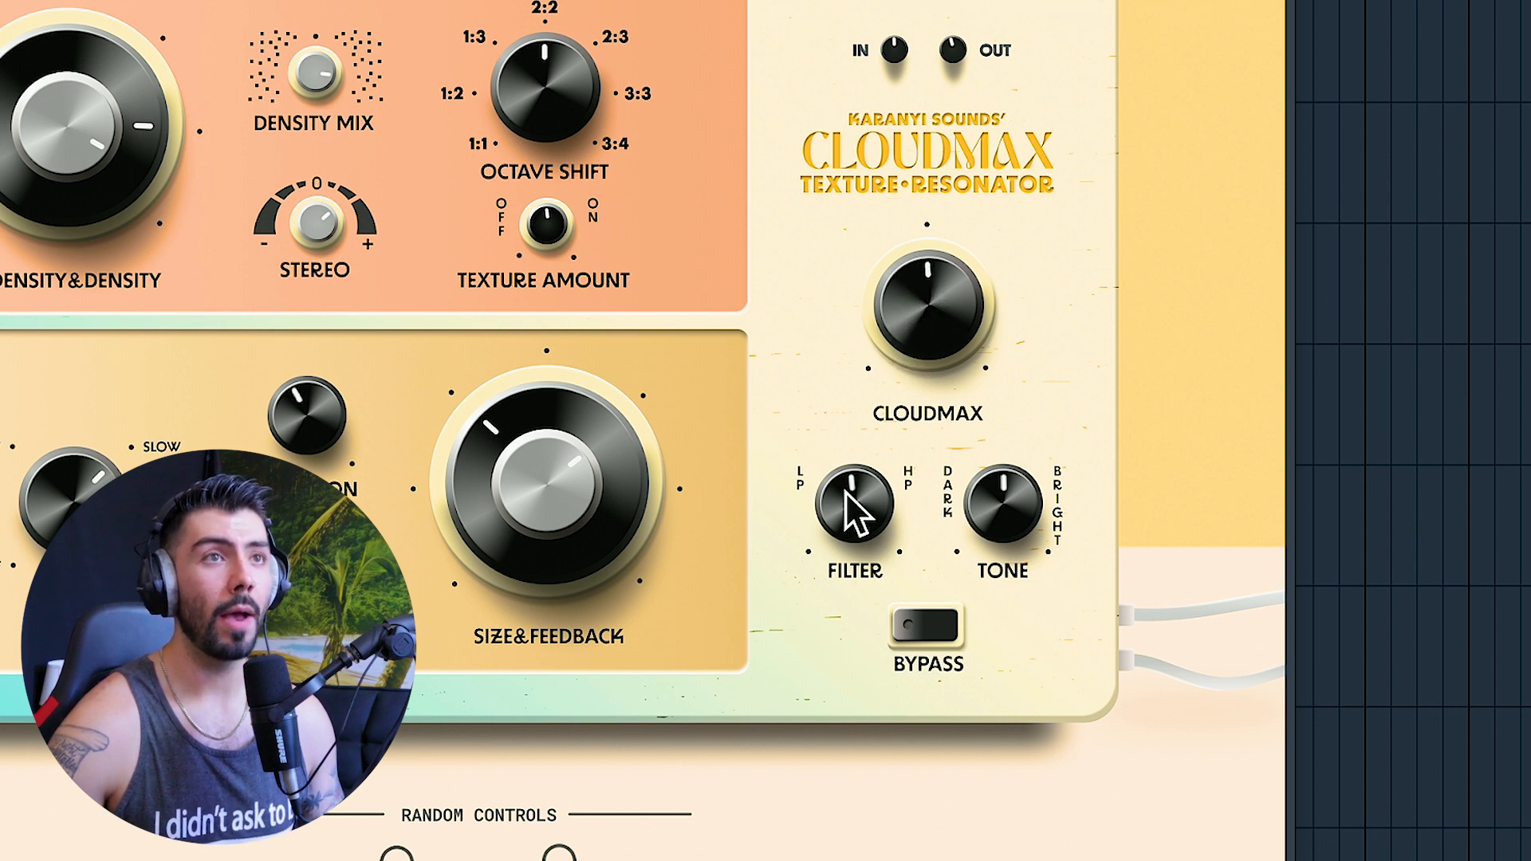
# Step: Sweep the Filter toward LP and settle it at about 10 o'clock, and turn Tone toward Bright to about half past one
pyautogui.moveTo(848, 489); pyautogui.dragTo(830, 595)
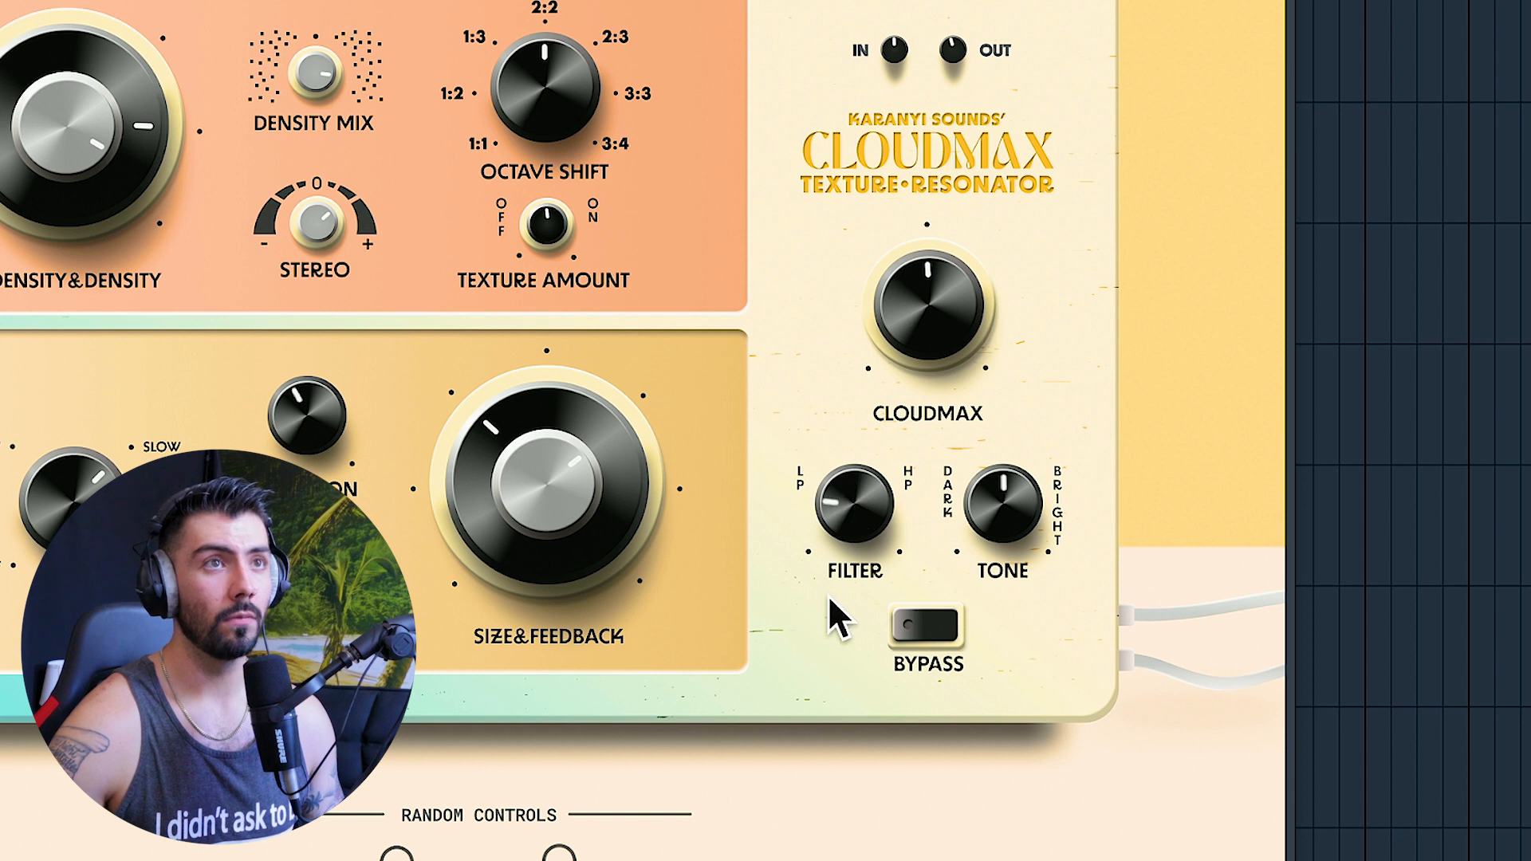
pyautogui.moveTo(839, 673); pyautogui.dragTo(852, 706)
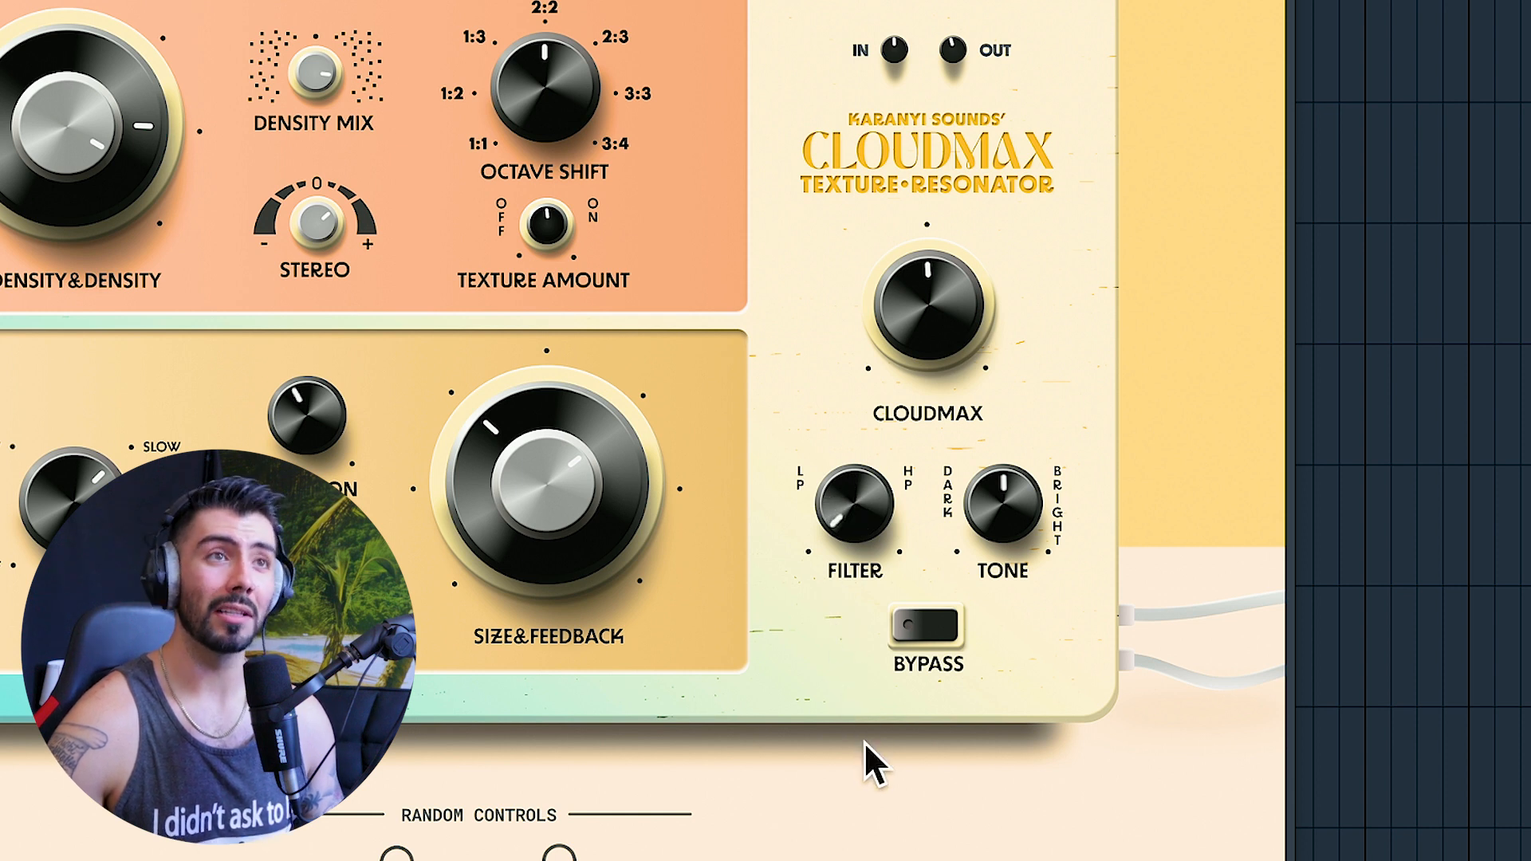
pyautogui.moveTo(864, 741); pyautogui.dragTo(810, 232)
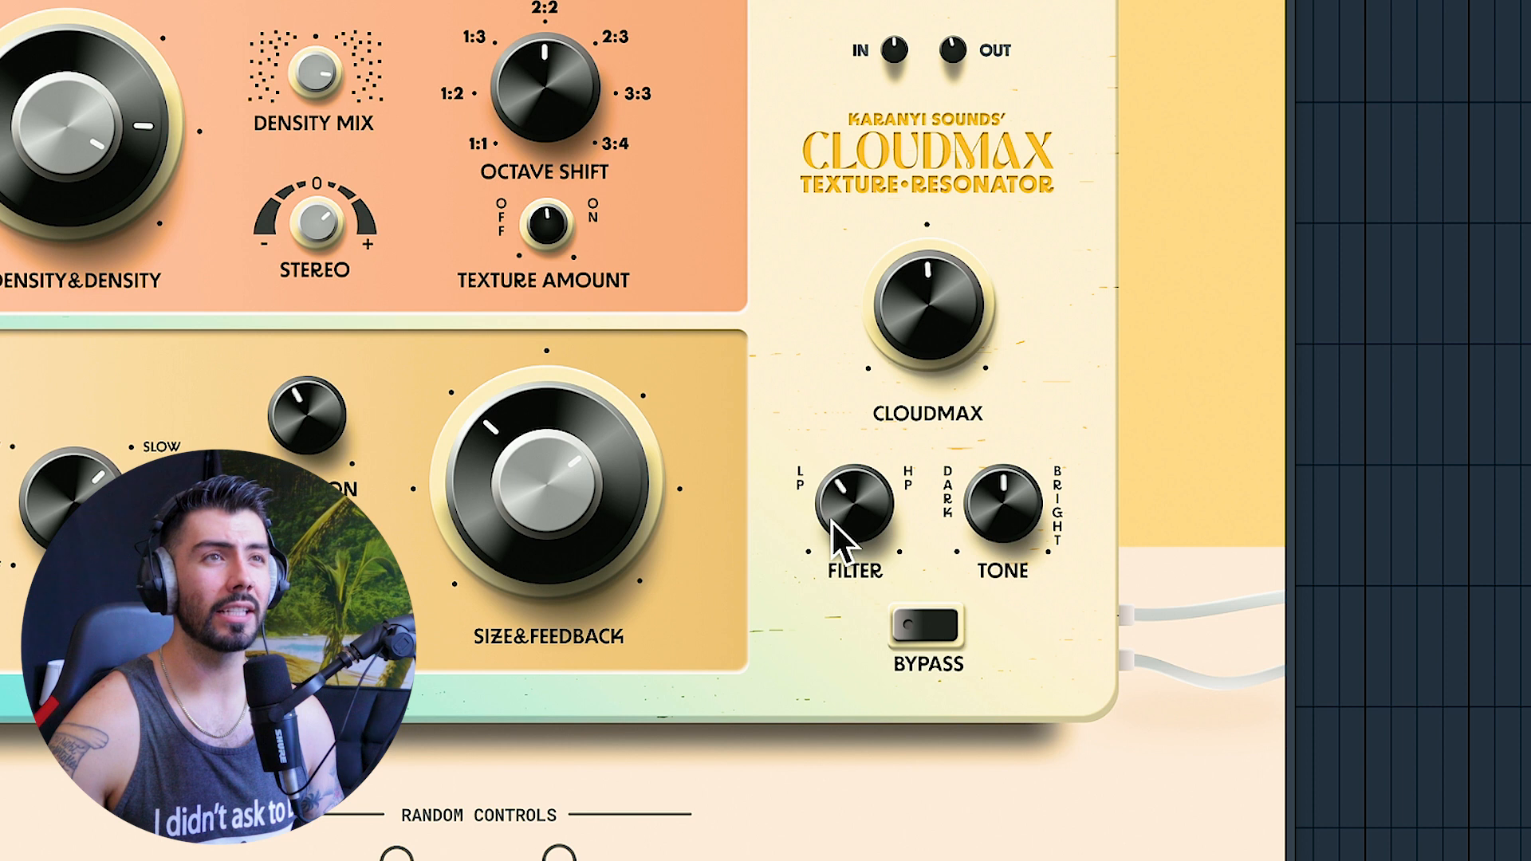
pyautogui.moveTo(833, 528); pyautogui.dragTo(837, 578)
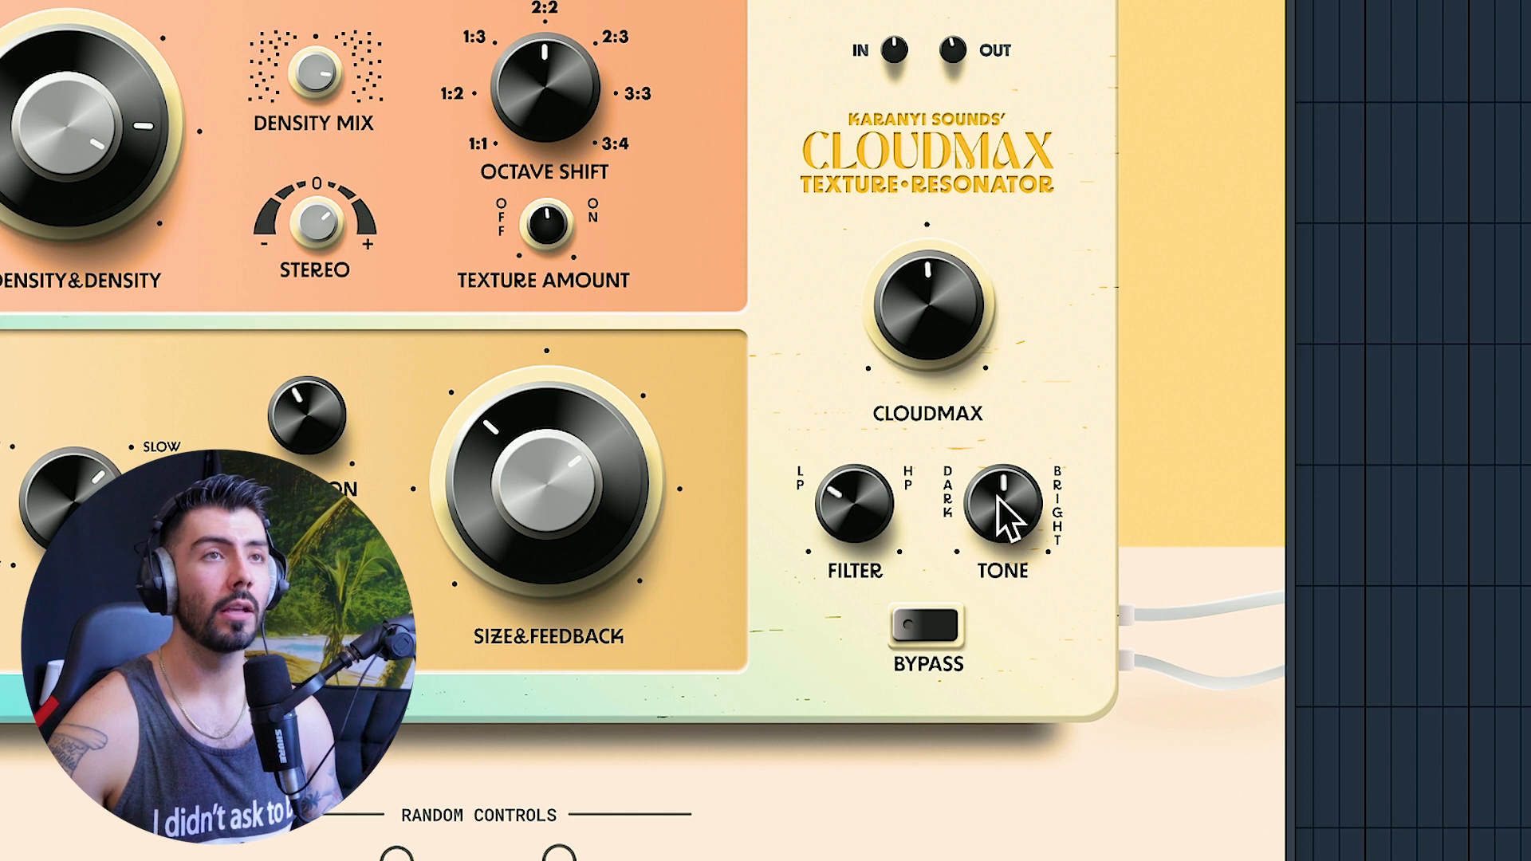
pyautogui.moveTo(998, 501); pyautogui.dragTo(997, 486)
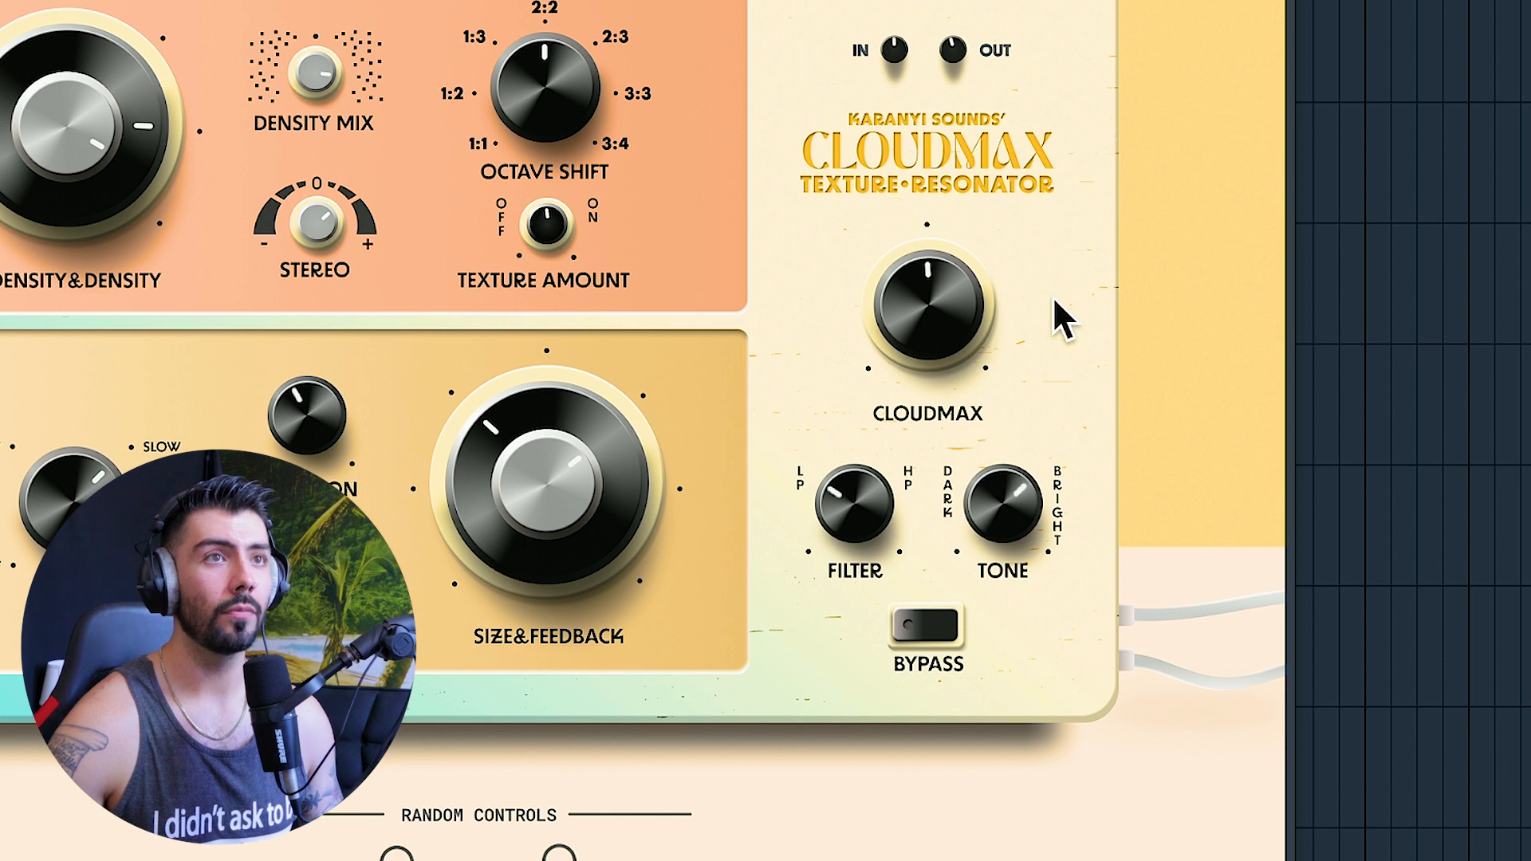
# Step: Show the Cloudmax slot on the mixer's Insert 1 track and close the mixer
pyautogui.press('F9')
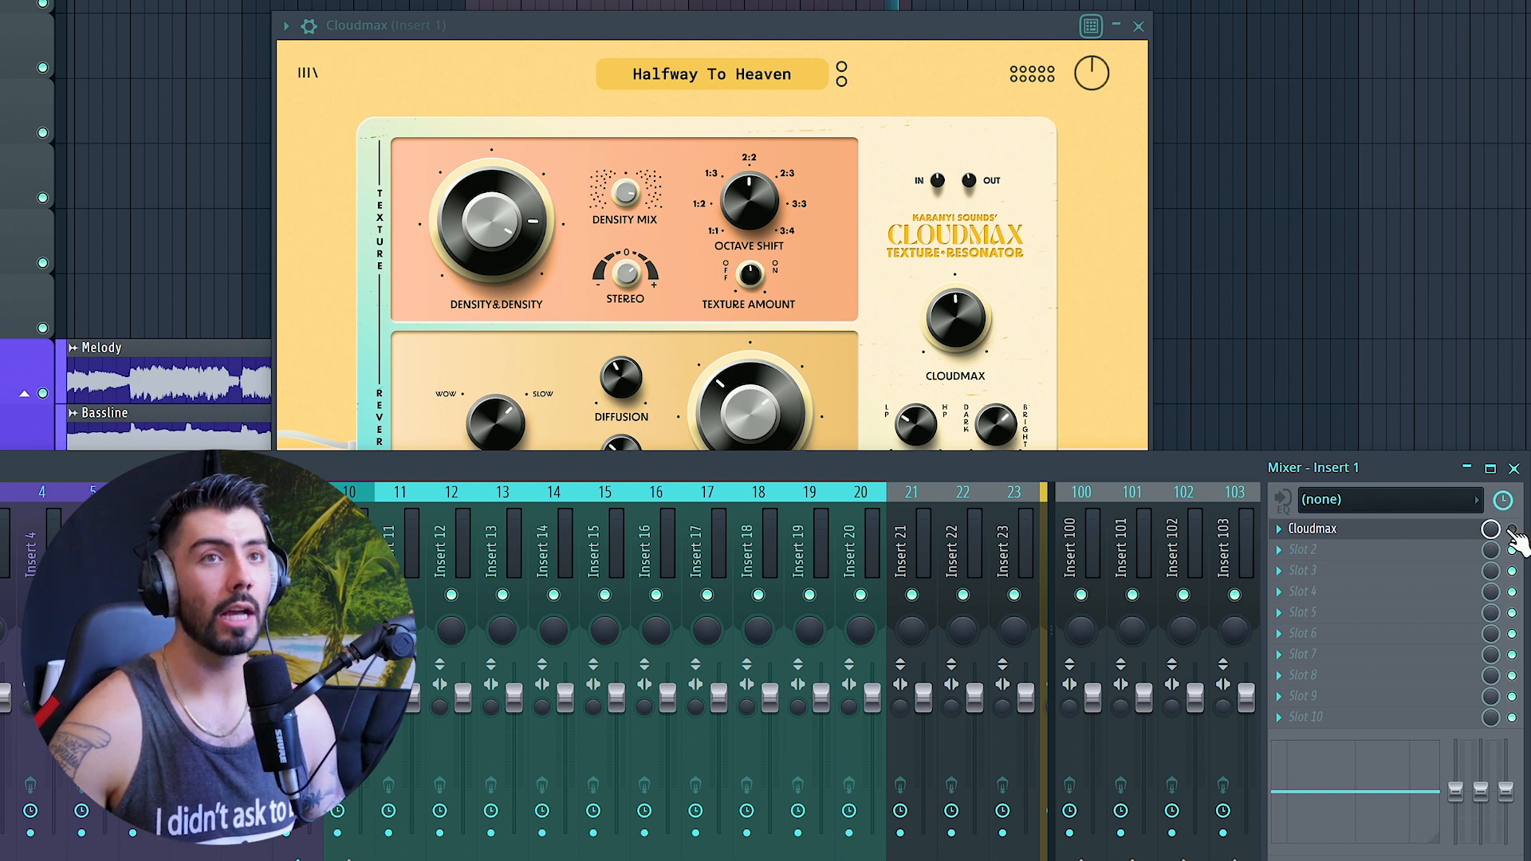
pyautogui.click(1515, 469)
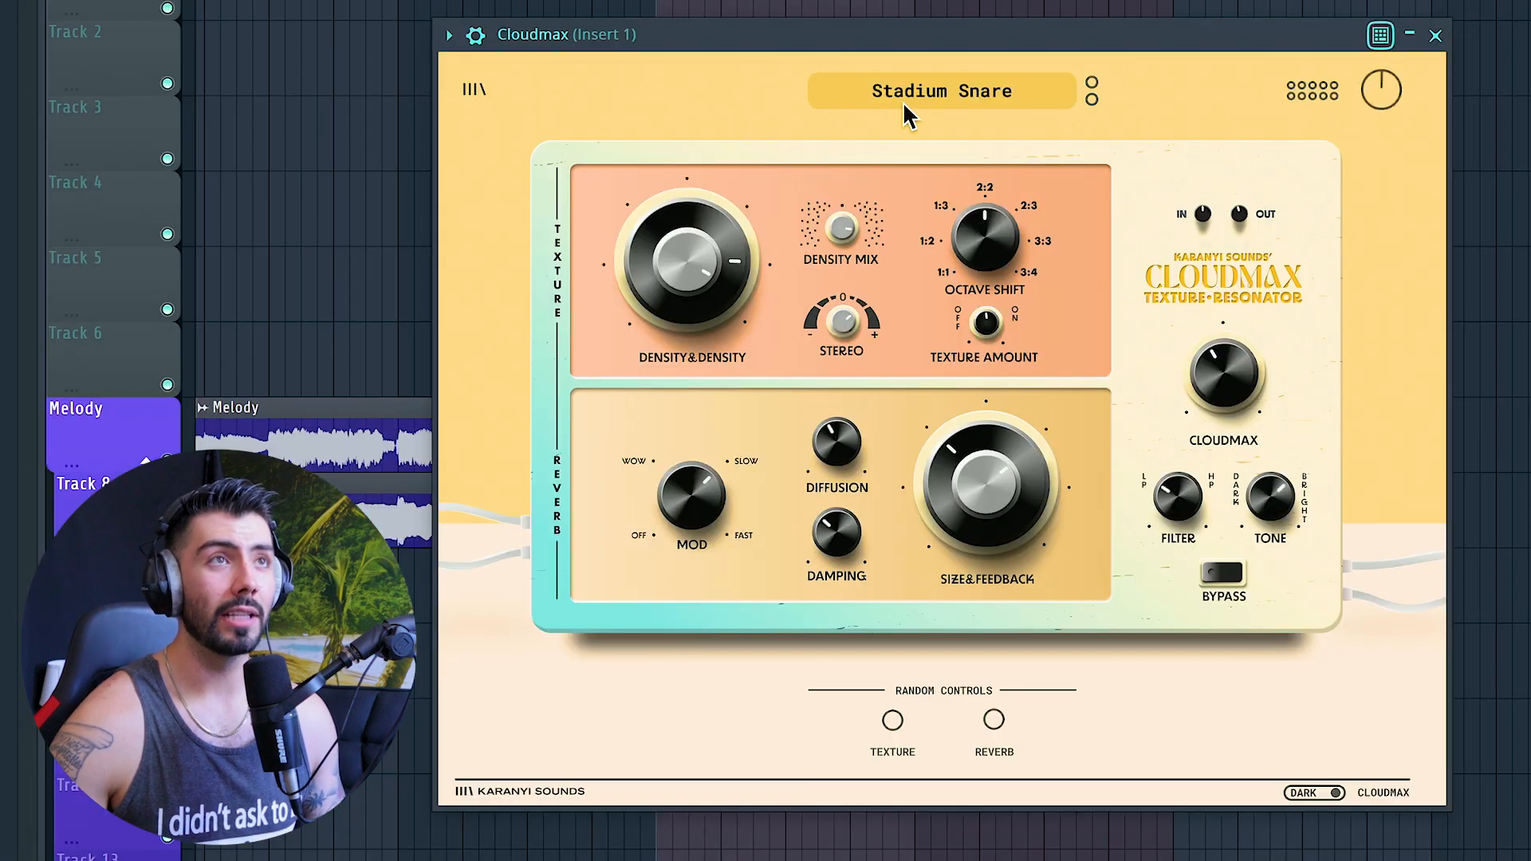
# Step: Save the current settings as a new preset named "Simulation Beats Big and Bright" in the Drums style of the Factory Presets
pyautogui.click(948, 90)
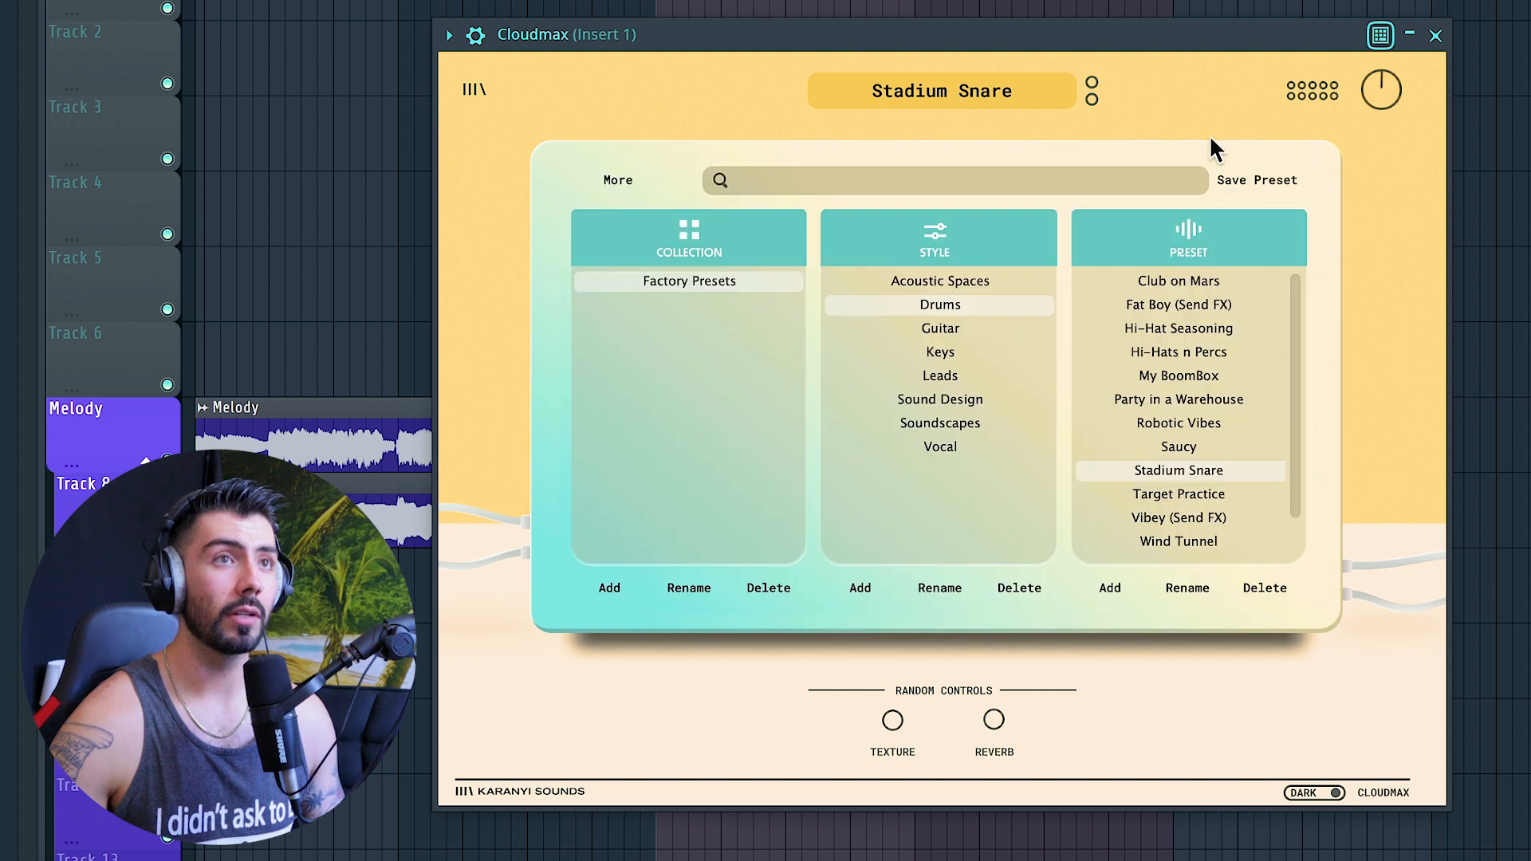
pyautogui.click(1111, 588)
pyautogui.write('Big and B')
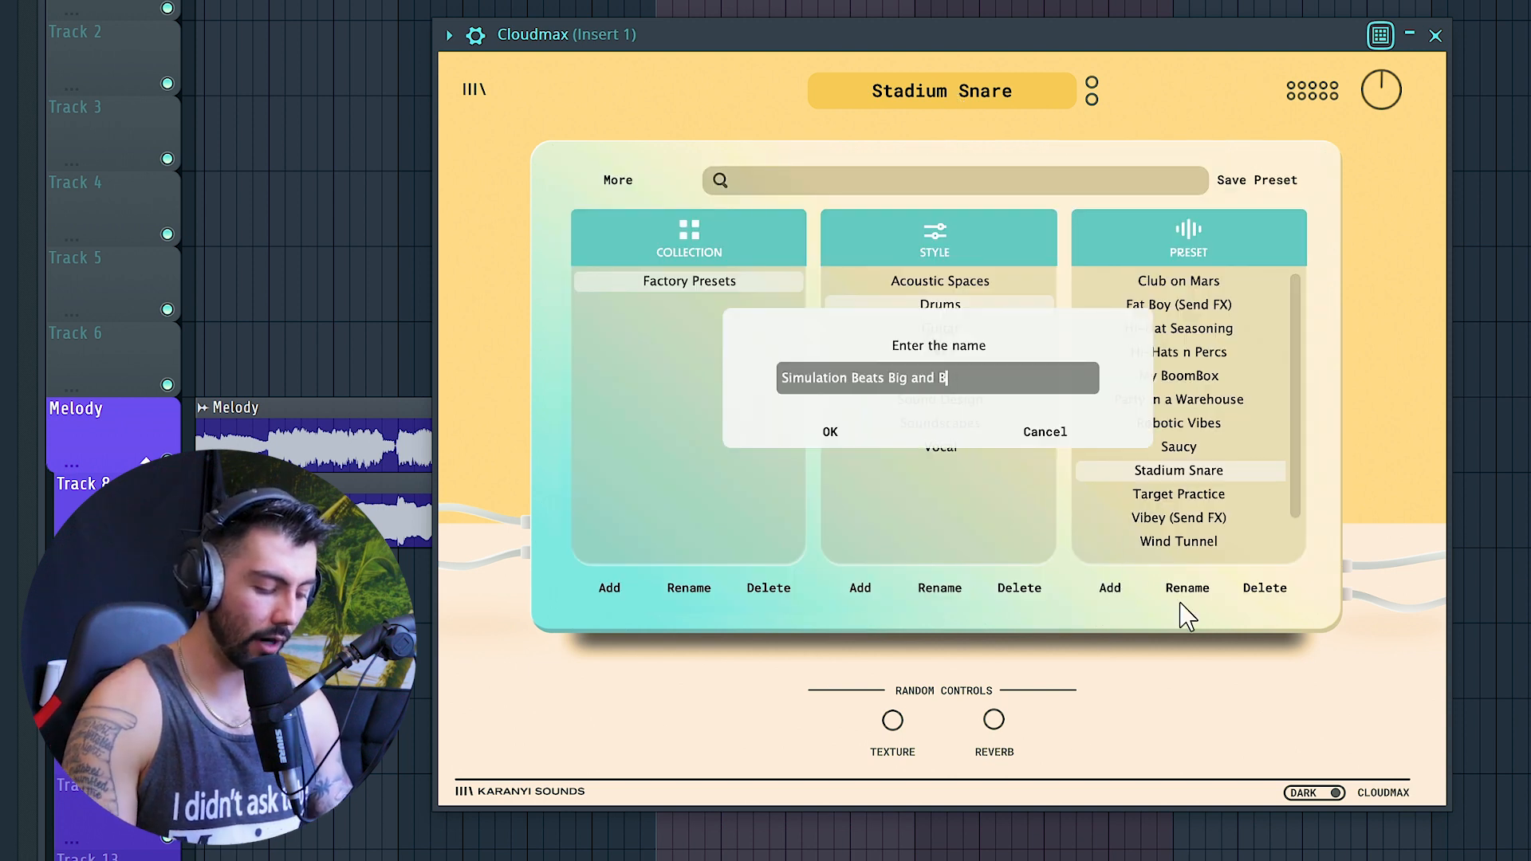
pyautogui.write('right')
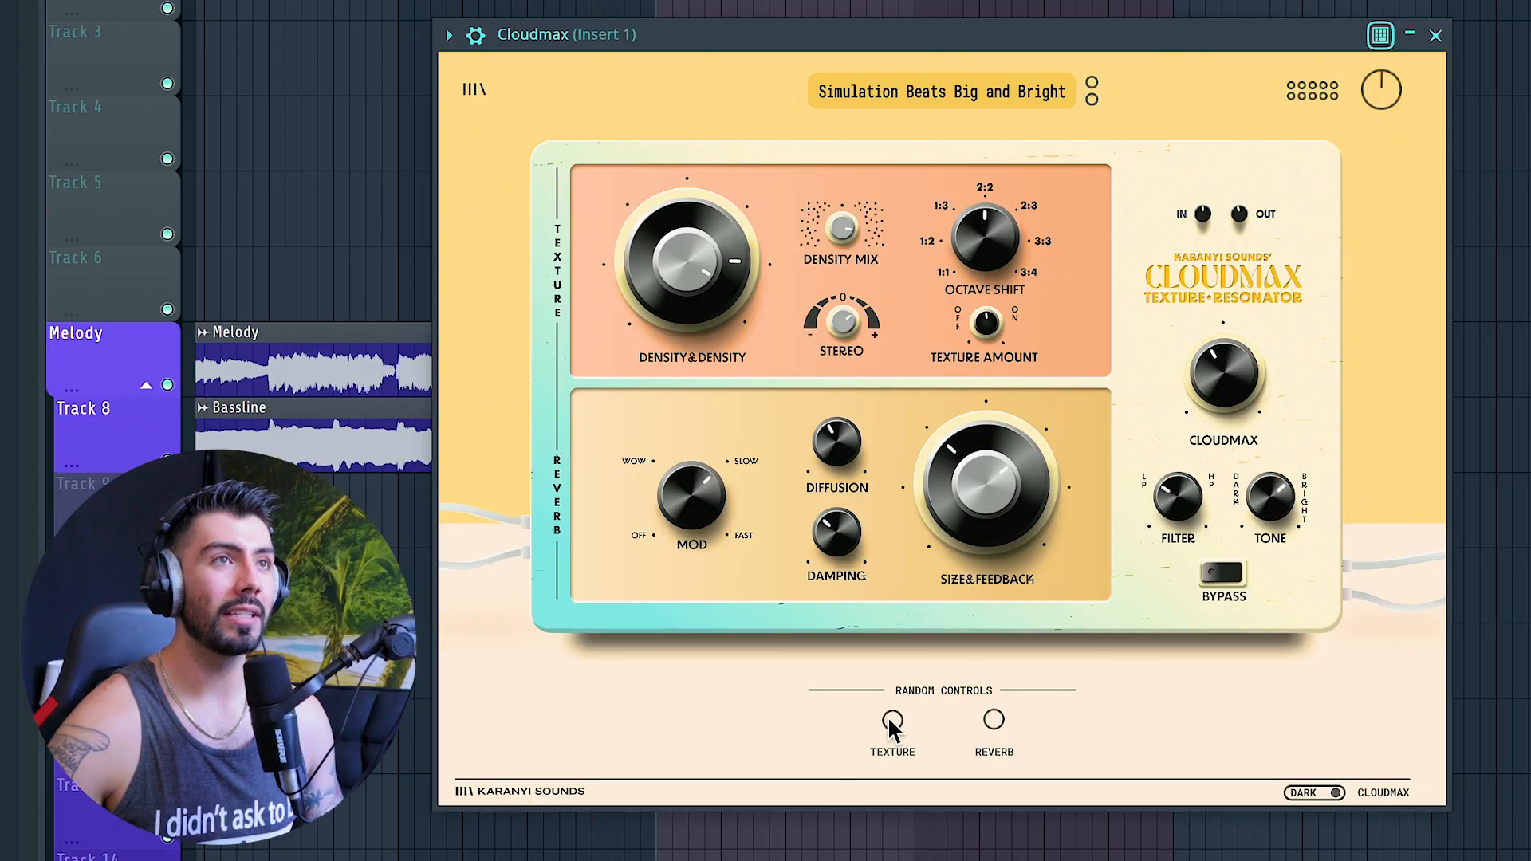
# Step: Randomize the texture and reverb settings and raise the Cloudmax amount to its middle position
pyautogui.click(892, 721)
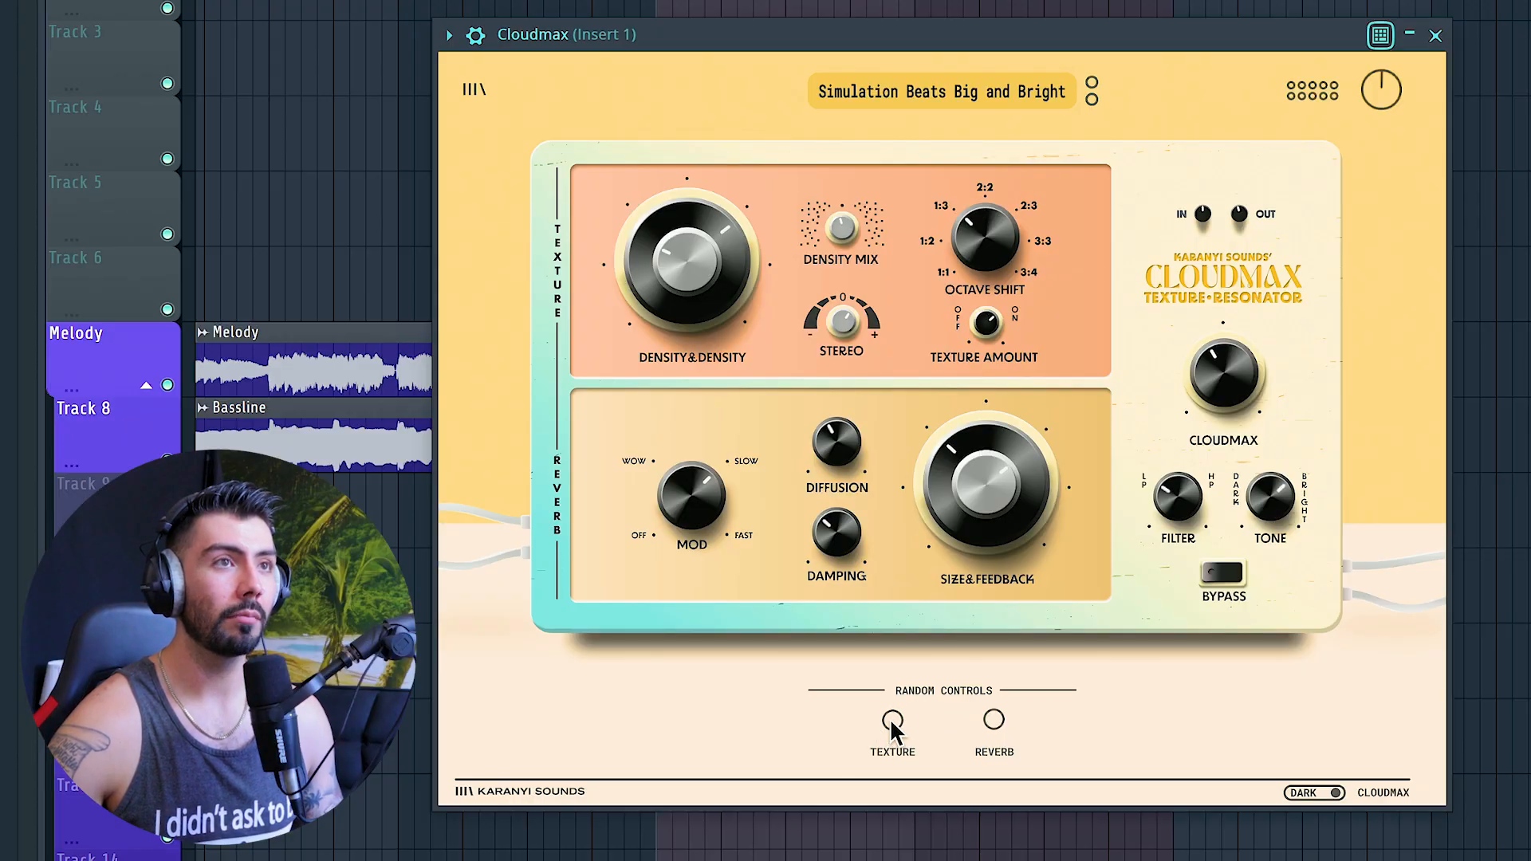
pyautogui.click(993, 720)
pyautogui.click(995, 722)
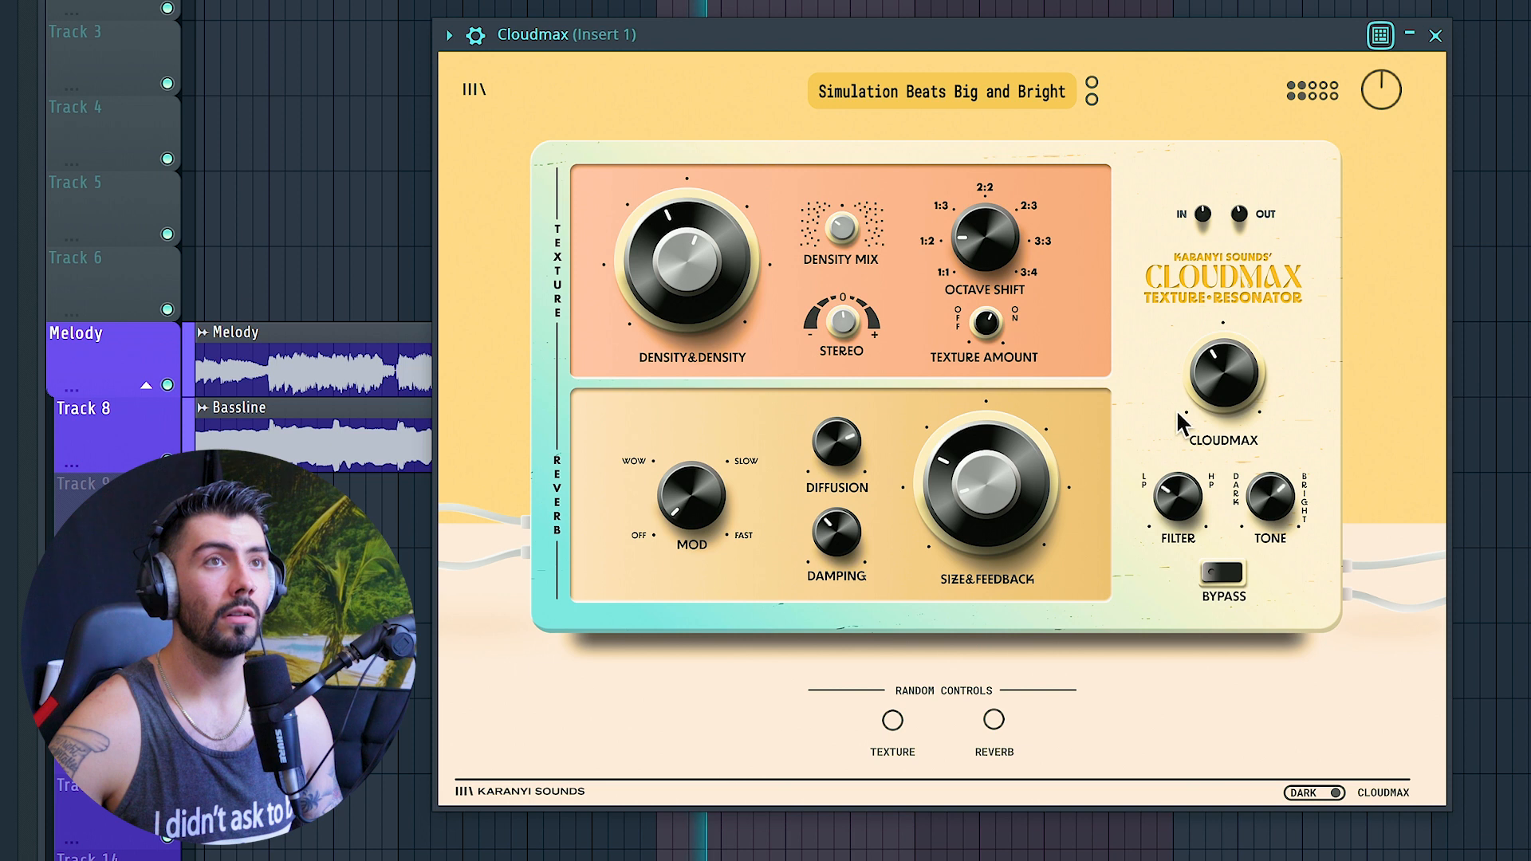
pyautogui.moveTo(1196, 384); pyautogui.dragTo(1194, 357)
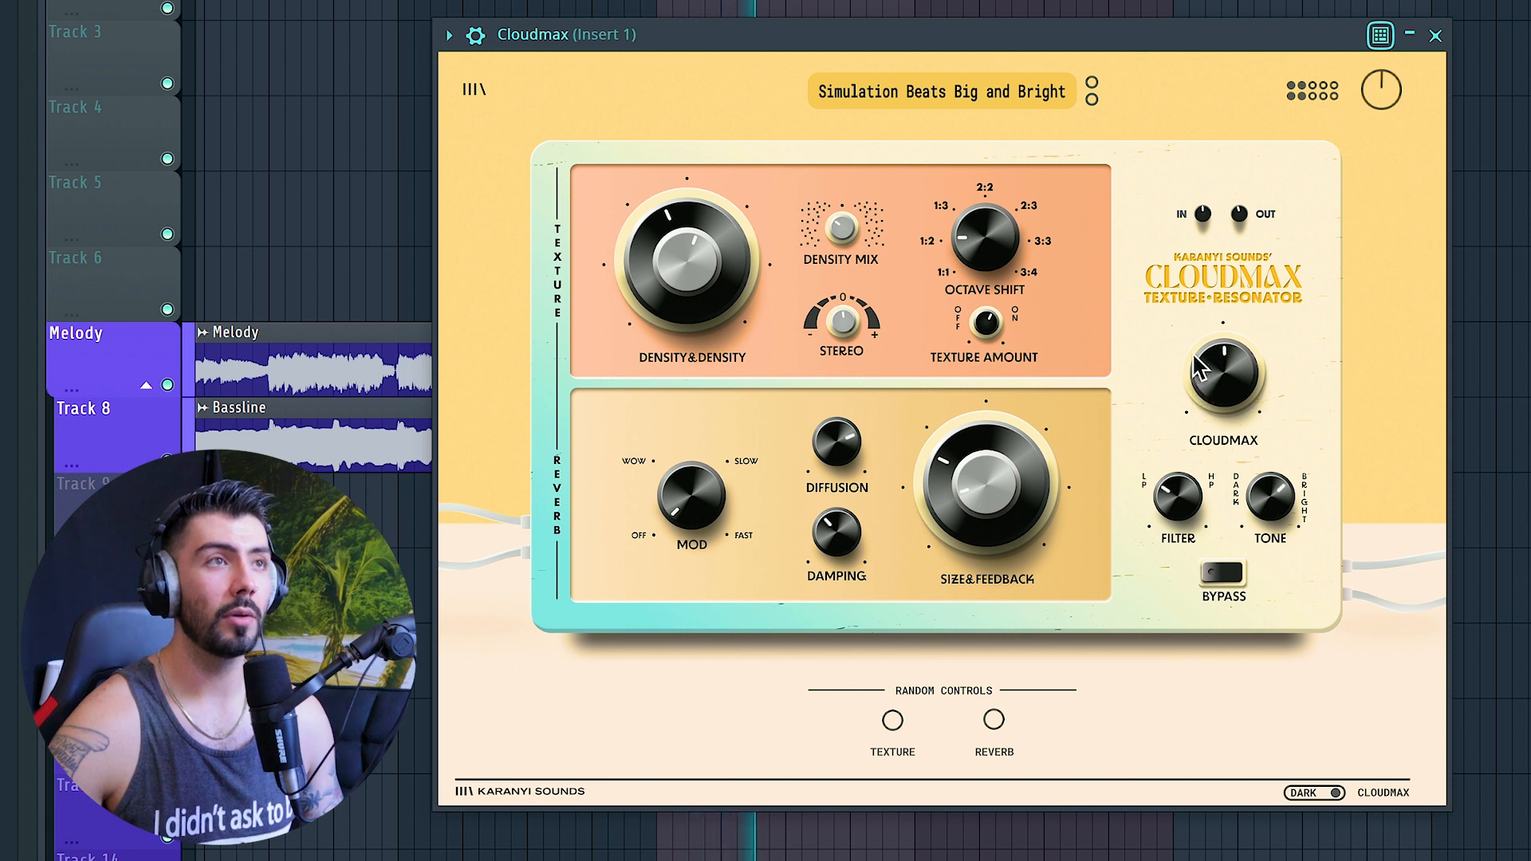
# Step: Randomize the texture settings twice more and the reverb settings again to audition new variations
pyautogui.click(892, 722)
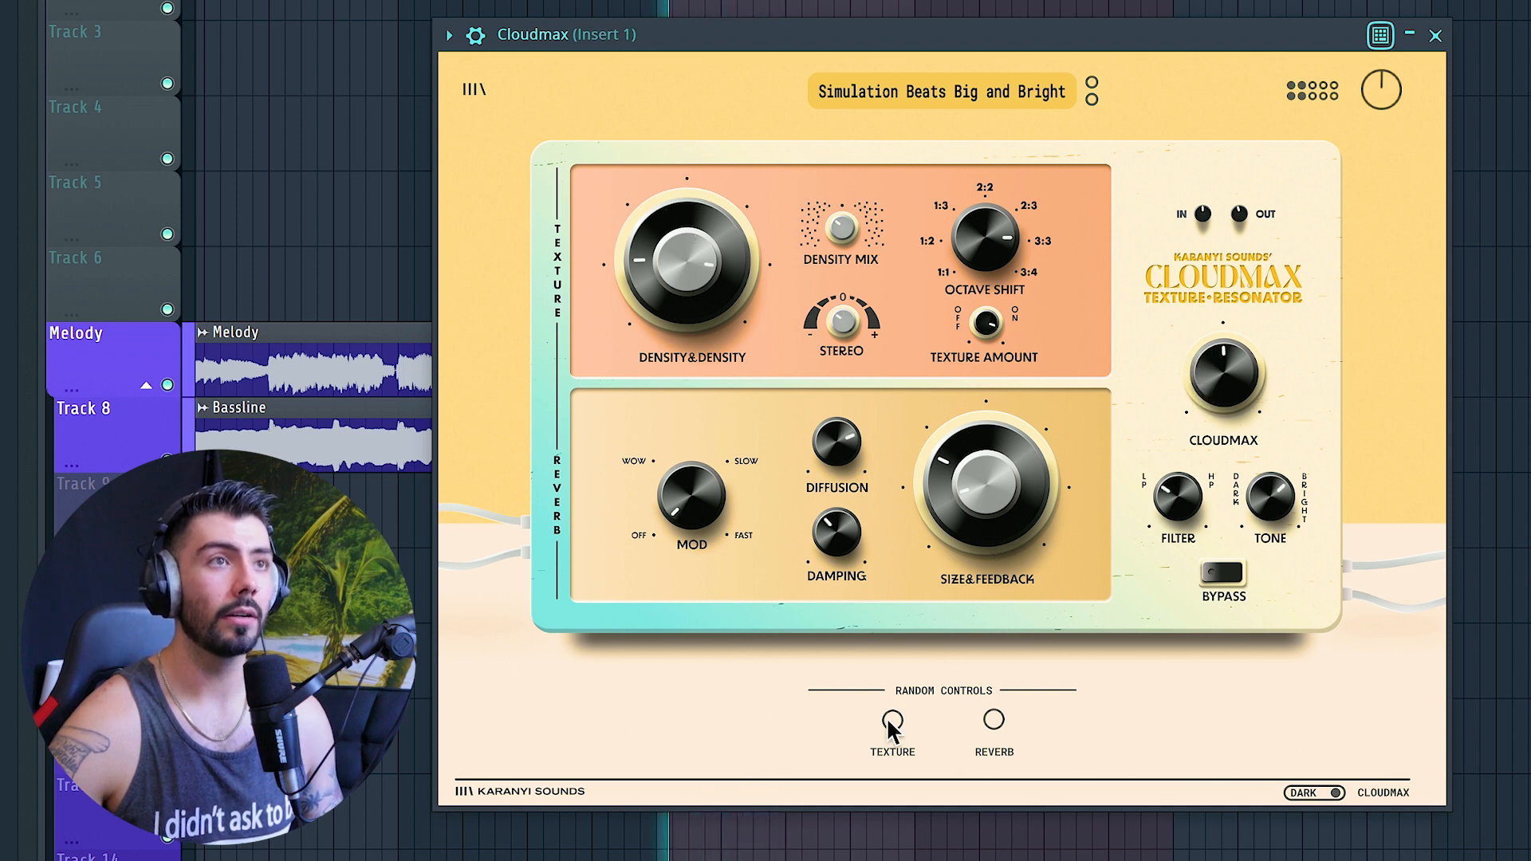
pyautogui.click(893, 722)
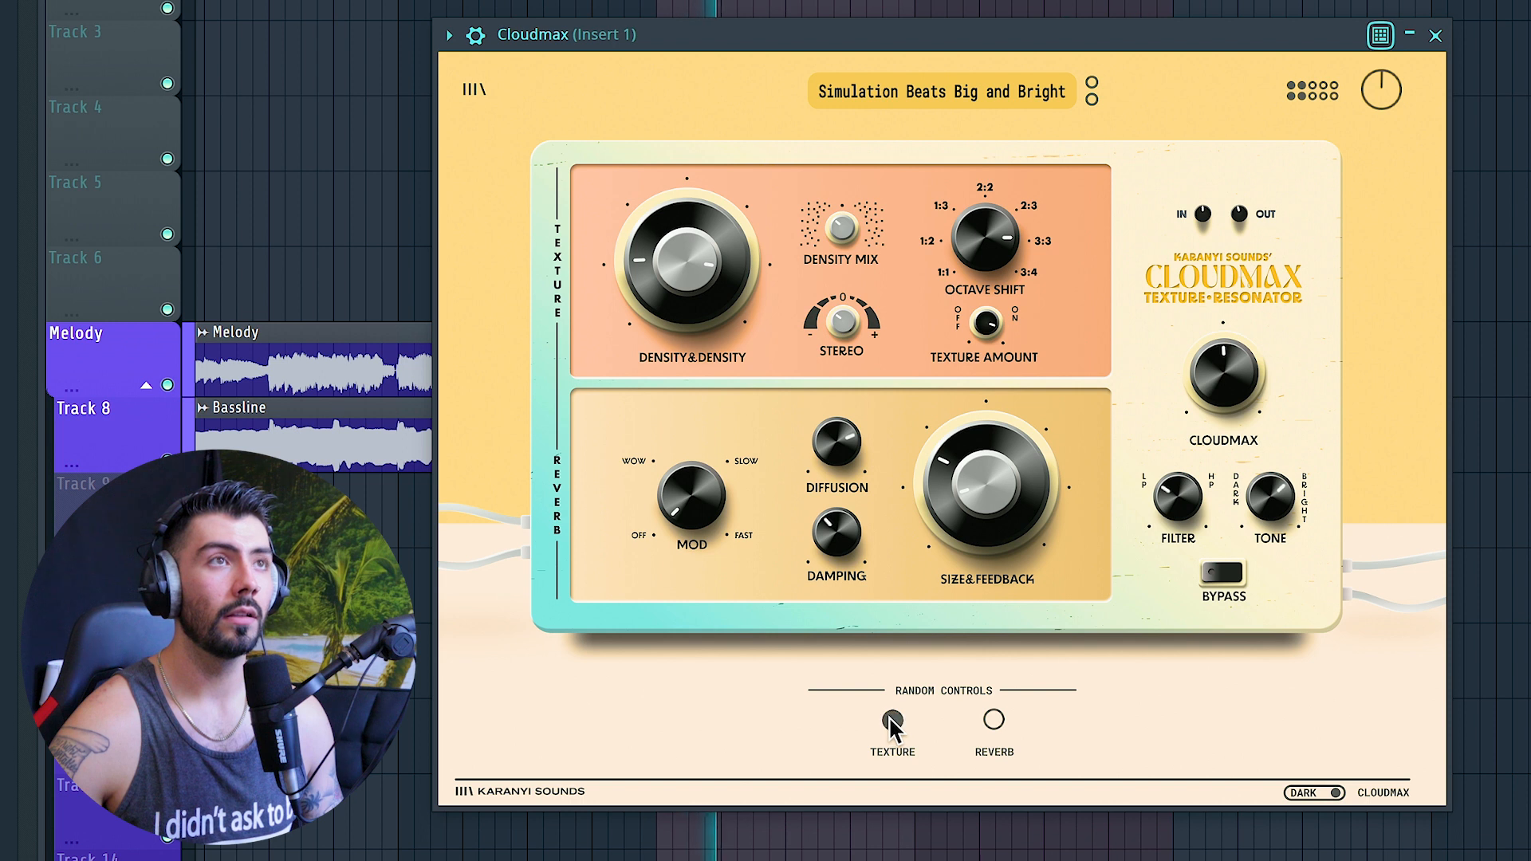
pyautogui.click(994, 720)
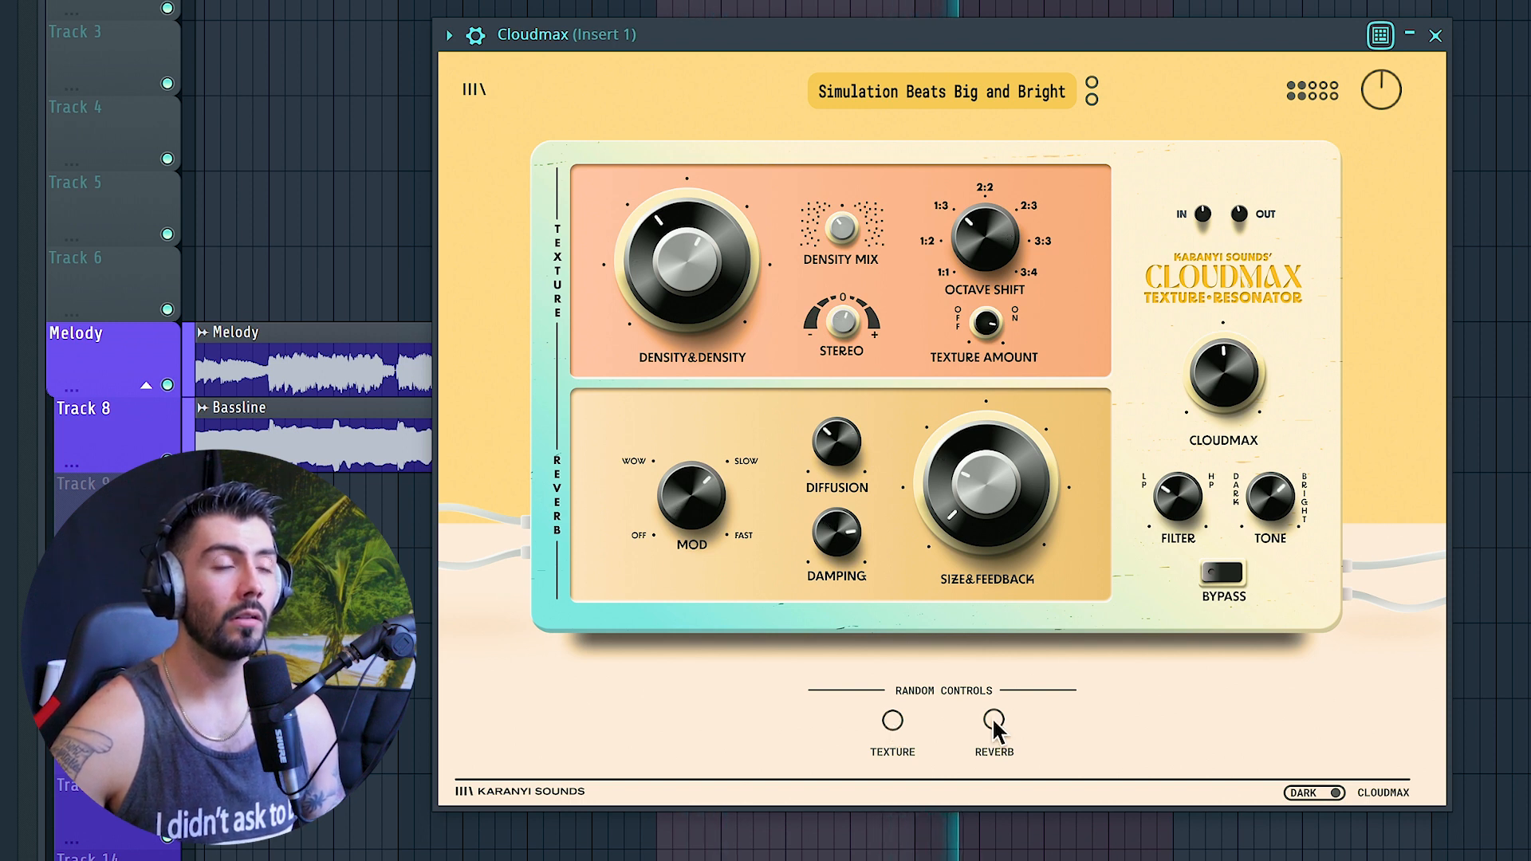
pyautogui.click(993, 721)
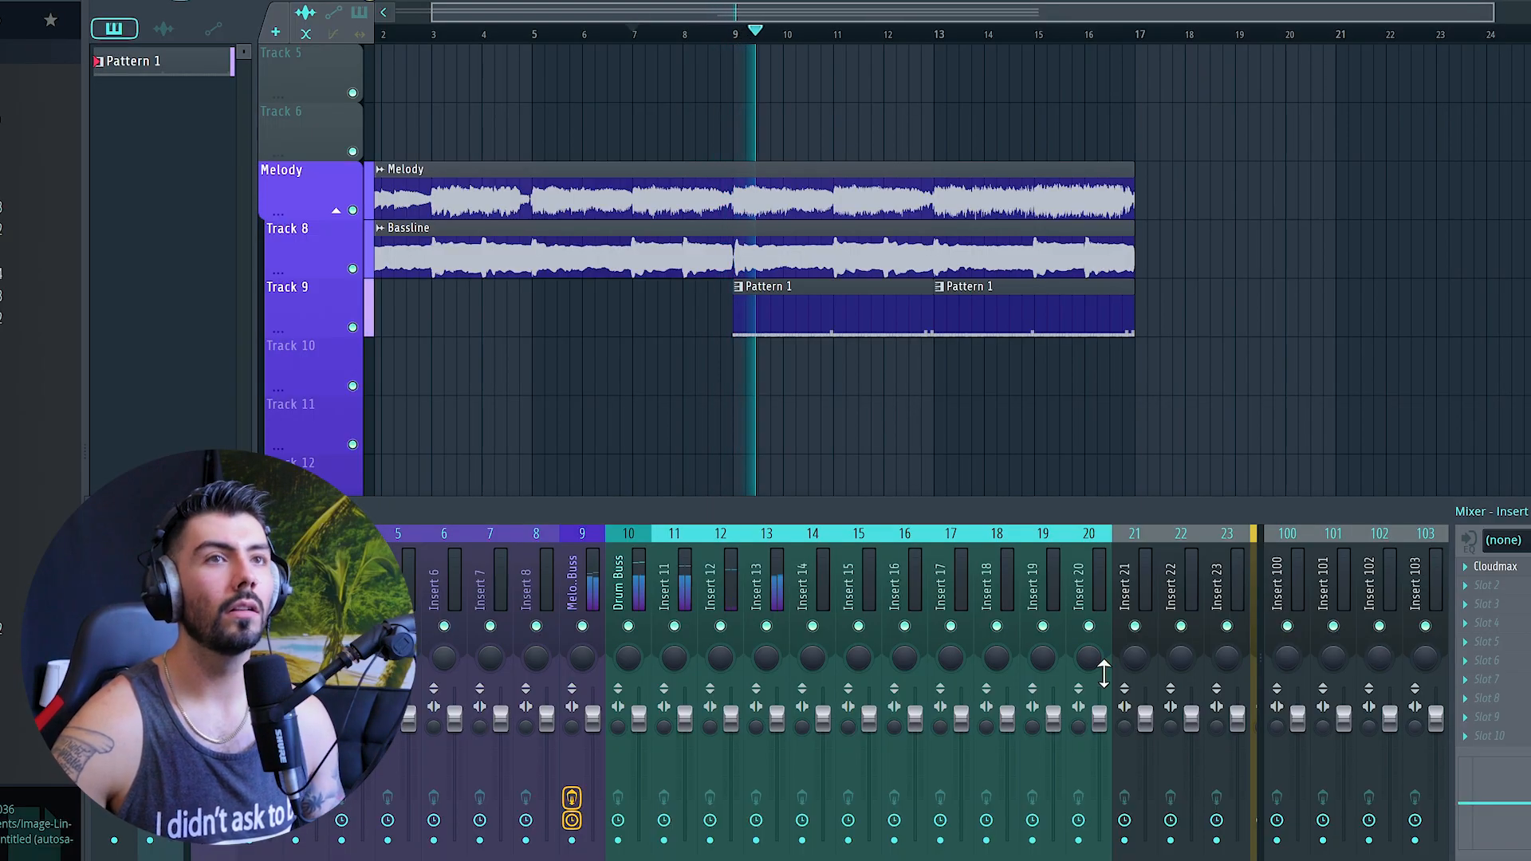
pyautogui.press('F9')
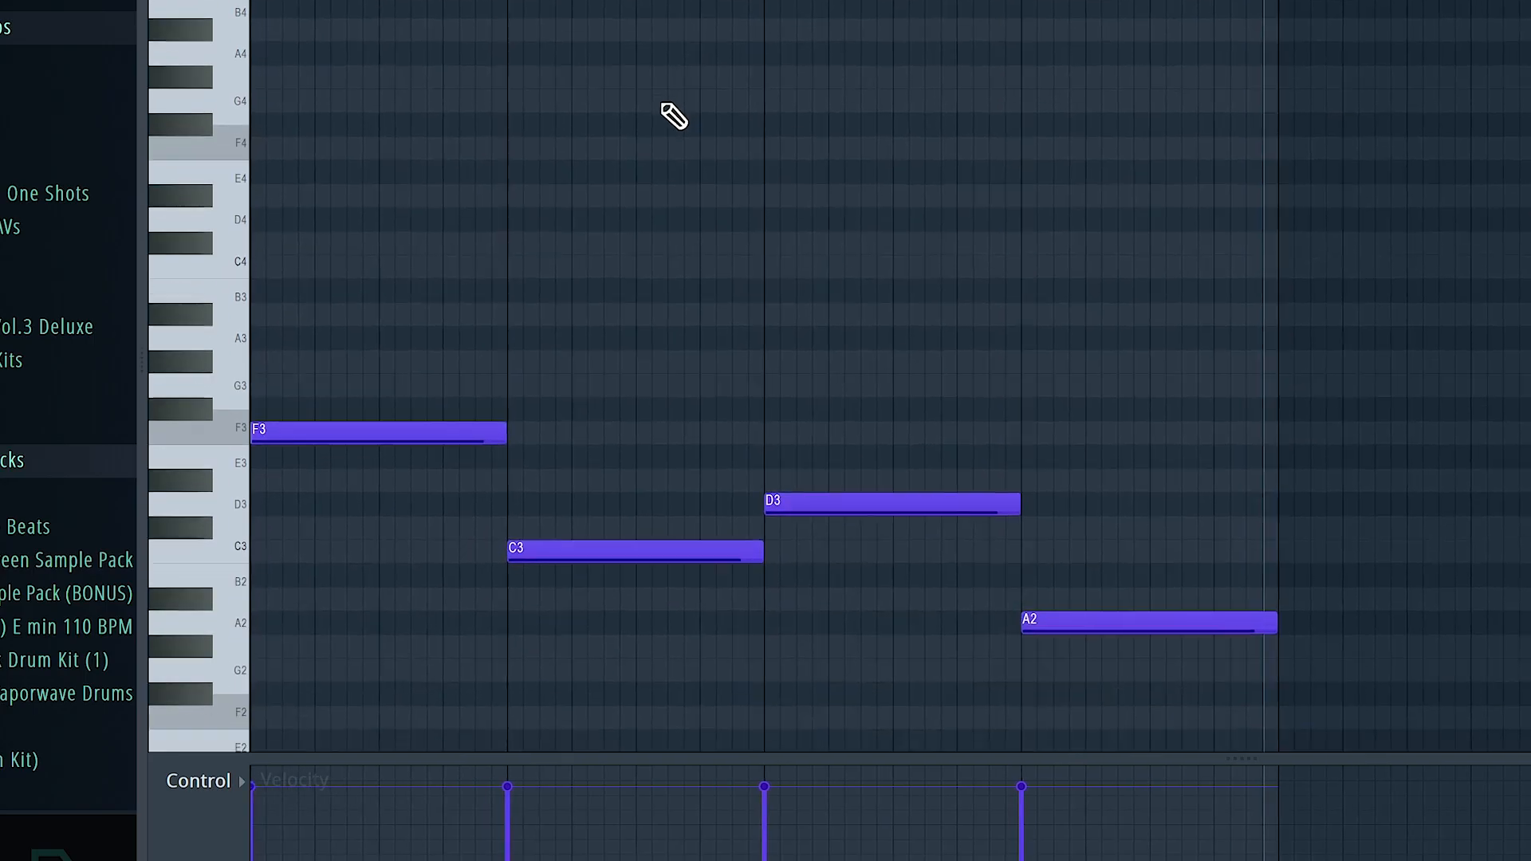
pyautogui.scroll(-4, 674, 112)
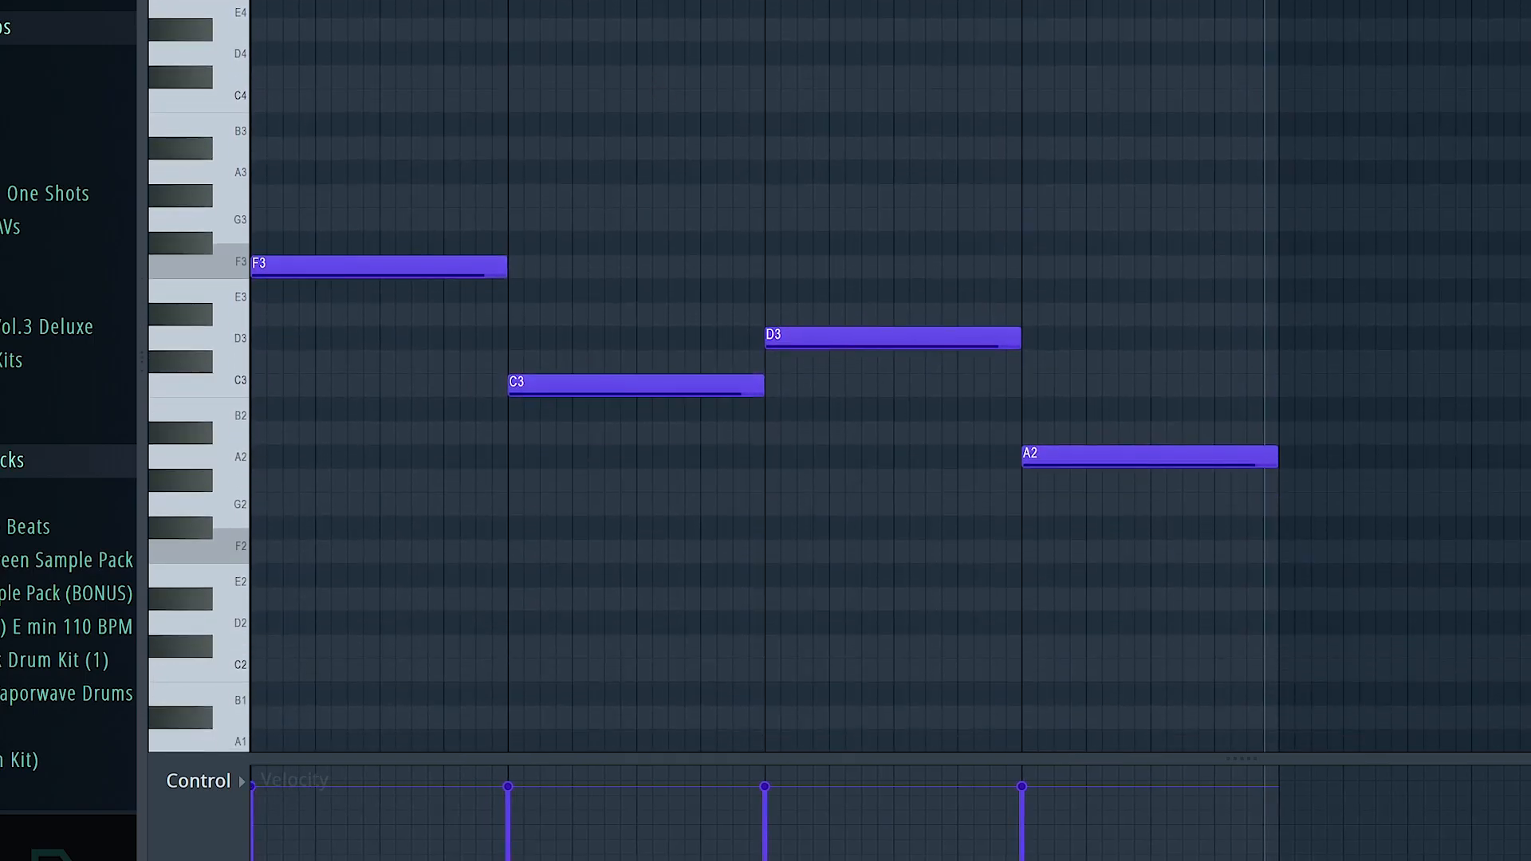
# Step: Play the kick, clap and hi-hat clips on tracks 10 to 14 from bar 5 and stop playback
pyautogui.press('space')
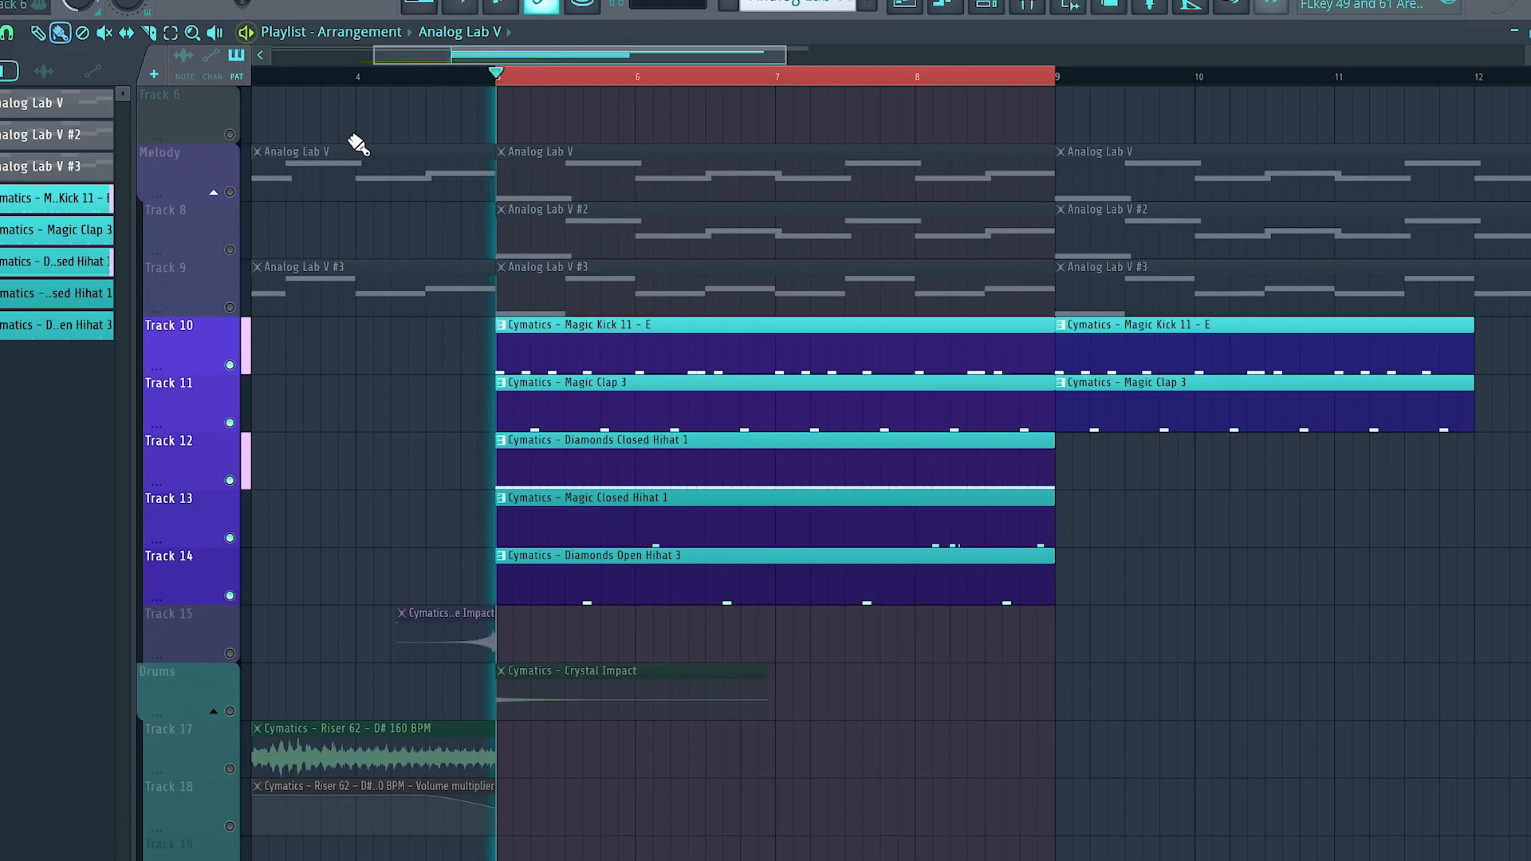
pyautogui.press('space')
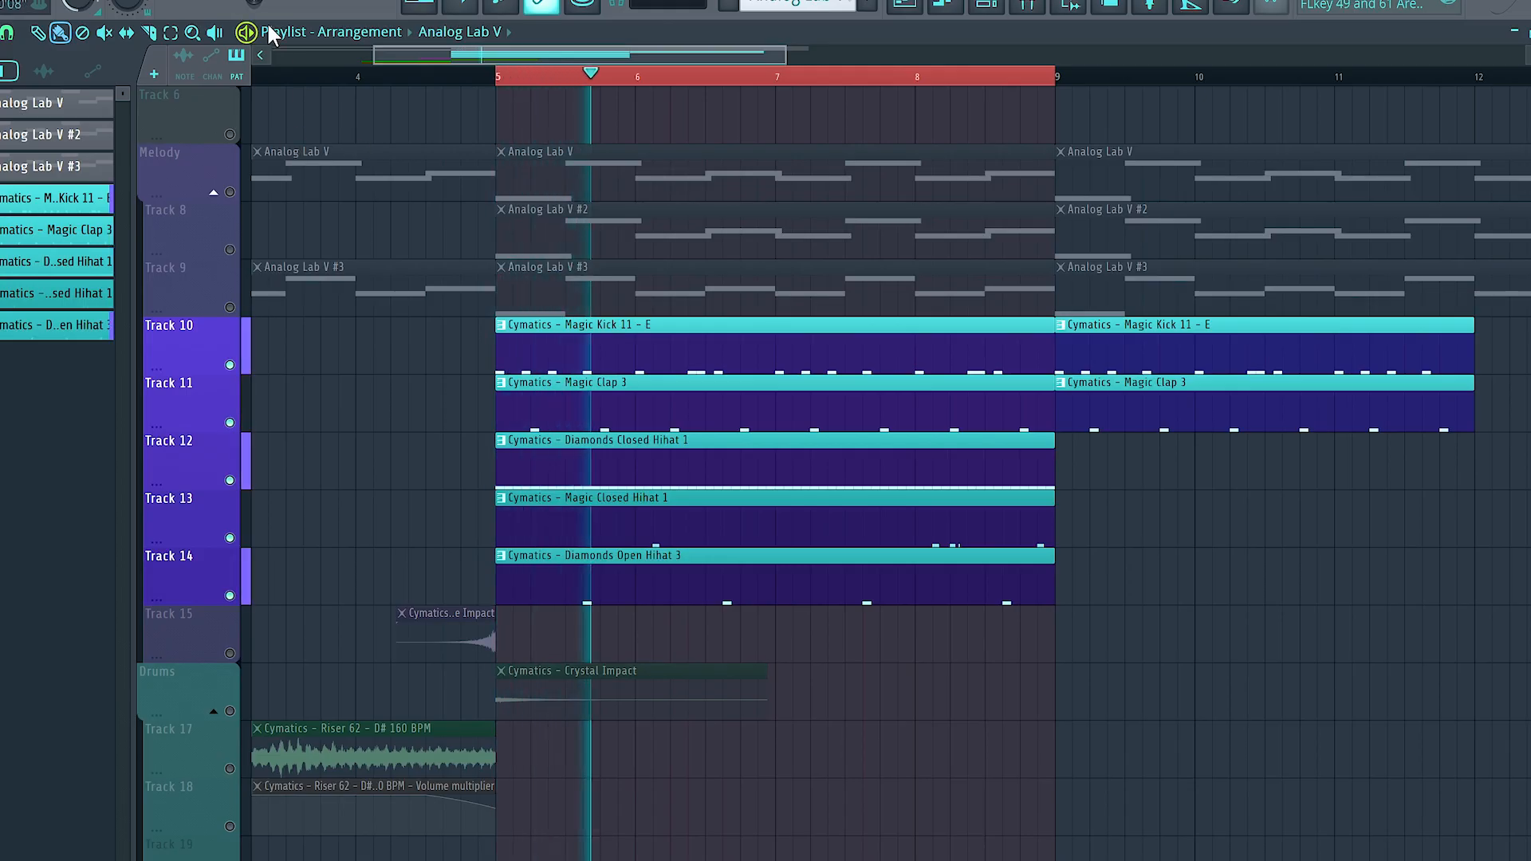